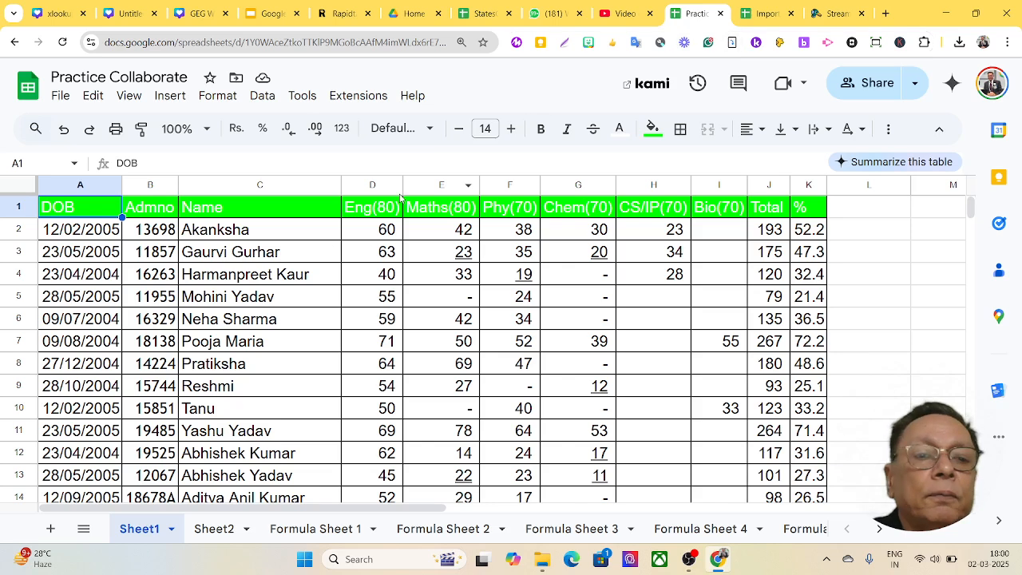
{"action": "left_click", "coordinate": [762, 17]}
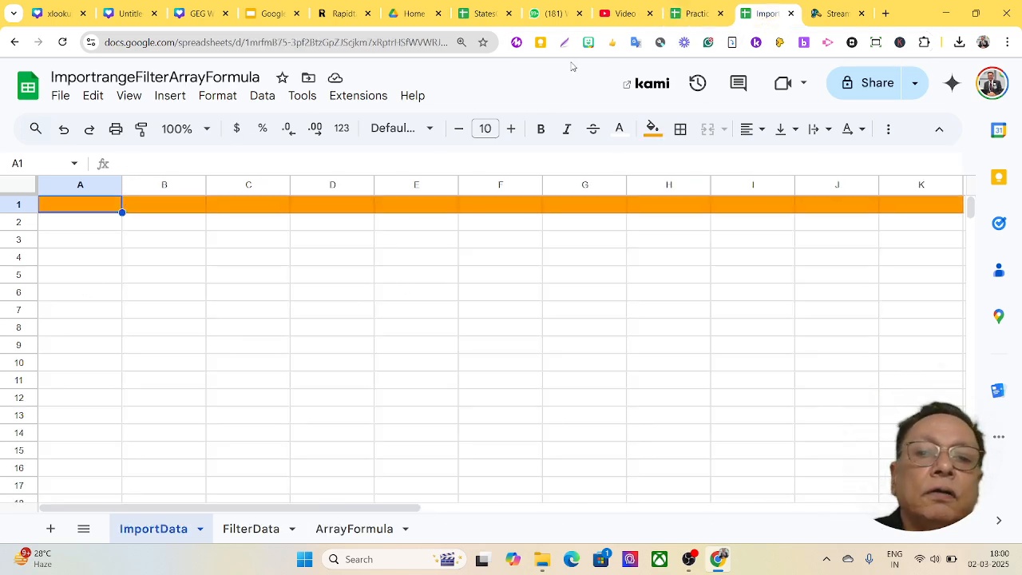
{"action": "left_click", "coordinate": [691, 14]}
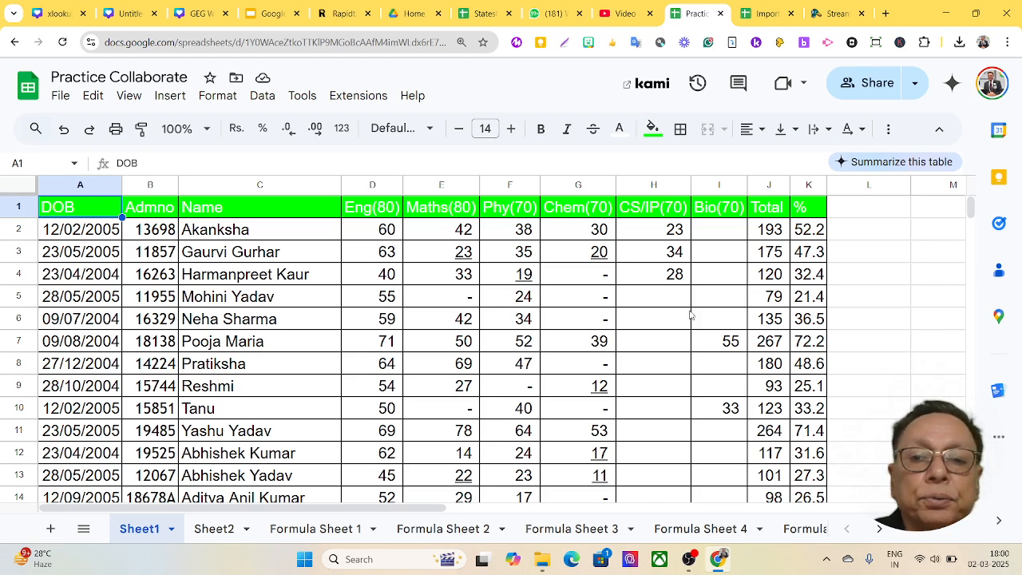
{"action": "scroll", "coordinate": [810, 207], "scroll_direction": "down", "scroll_amount": 10}
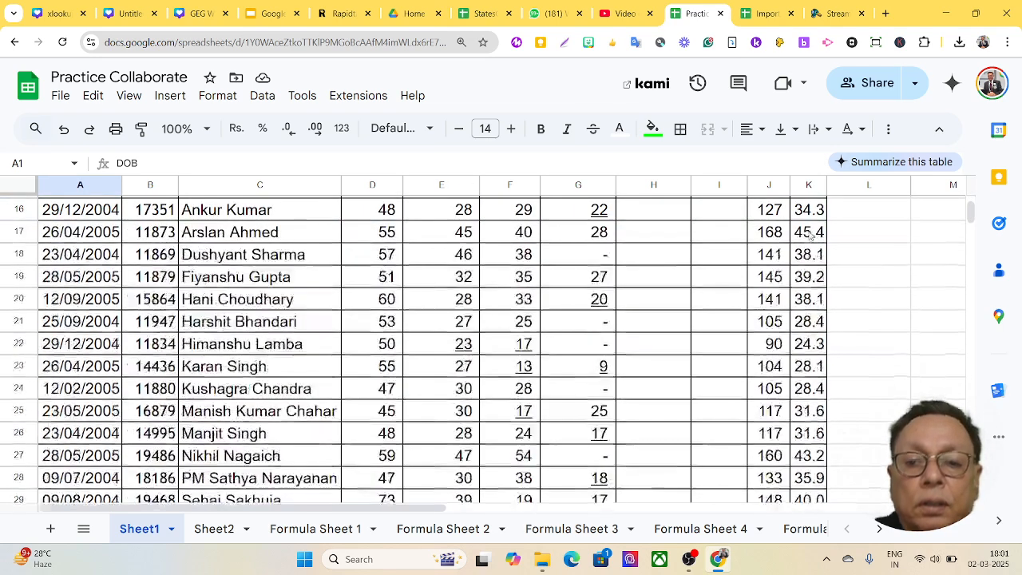
{"action": "scroll", "coordinate": [812, 279], "scroll_direction": "down", "scroll_amount": 2}
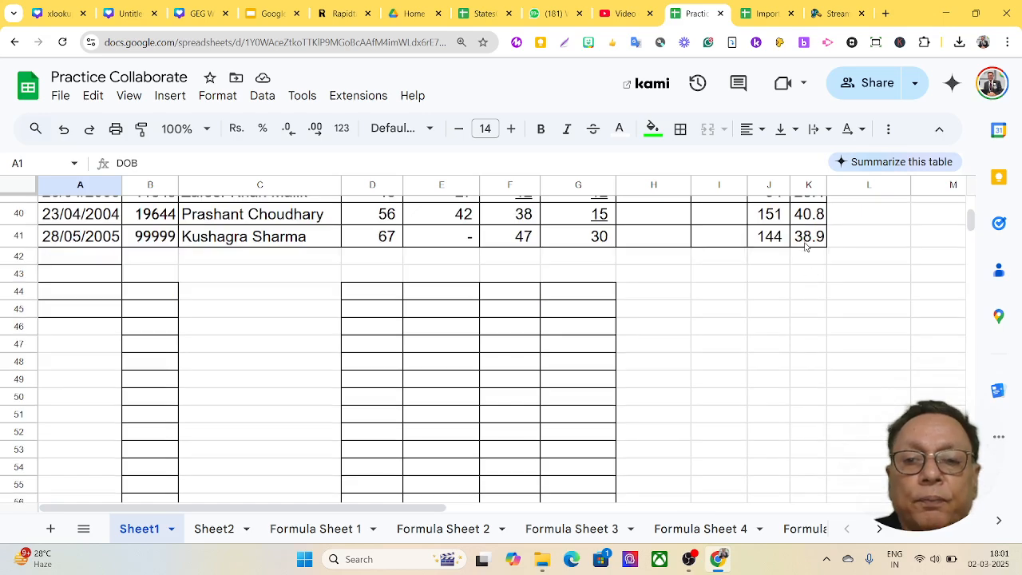
{"action": "left_click", "coordinate": [808, 238]}
{"action": "scroll", "coordinate": [810, 241], "scroll_direction": "up", "scroll_amount": 13}
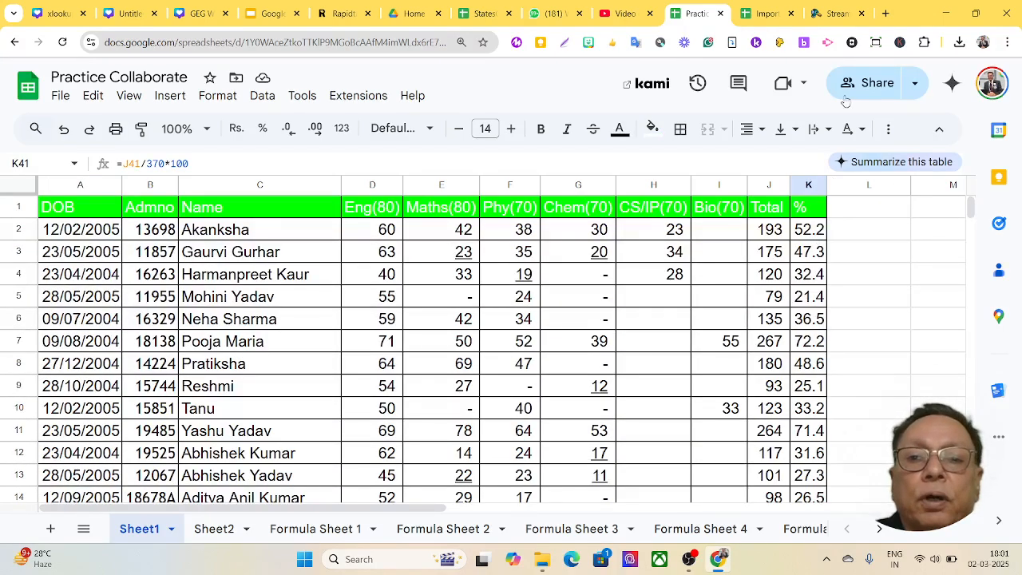
{"action": "left_click", "coordinate": [765, 15]}
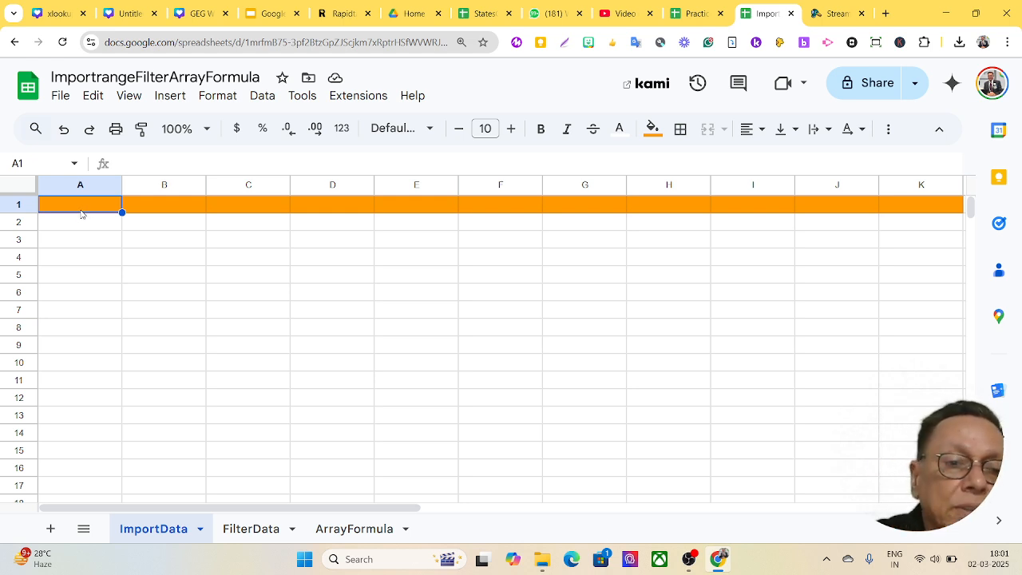
- Zoom to 150%, start =IMPORTRANGE( in ImportData A1, then show the Practice Collaborate spreadsheet
{"action": "type", "text": "="}
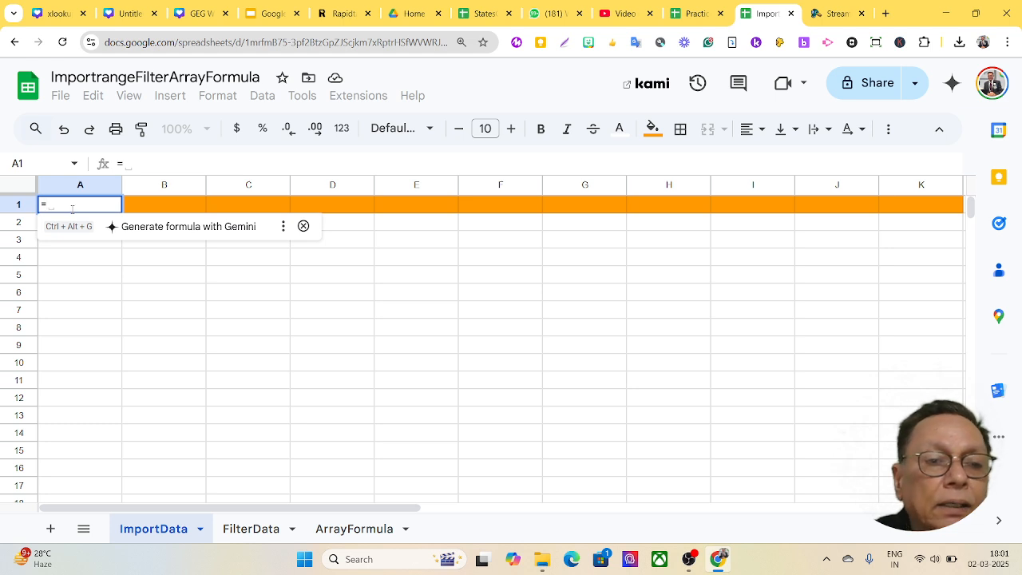
{"action": "key", "text": "ctrl+plus"}
{"action": "key", "text": "ctrl+plus"}
{"action": "key", "text": "ctrl+plus"}
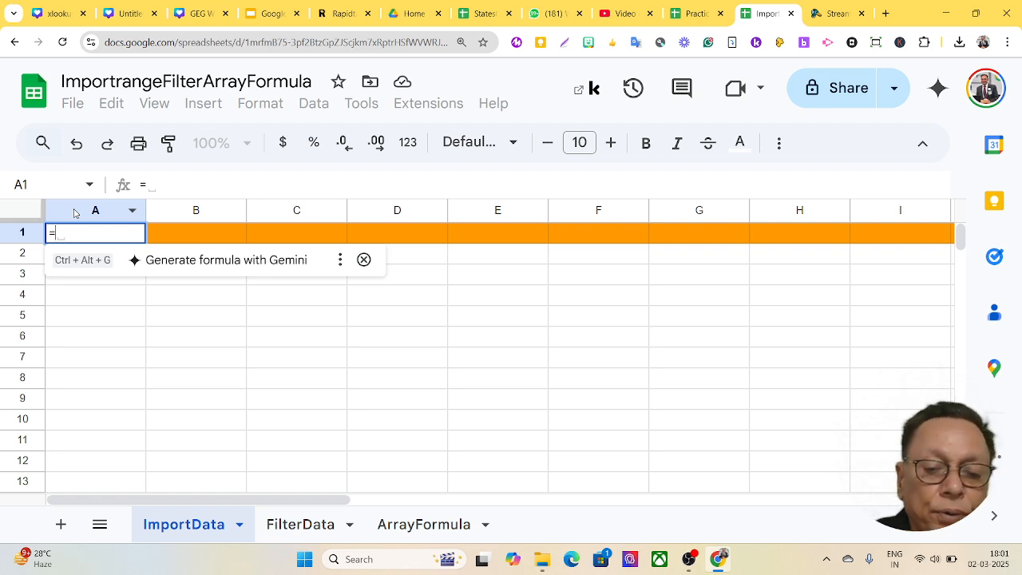
{"action": "type", "text": "import"}
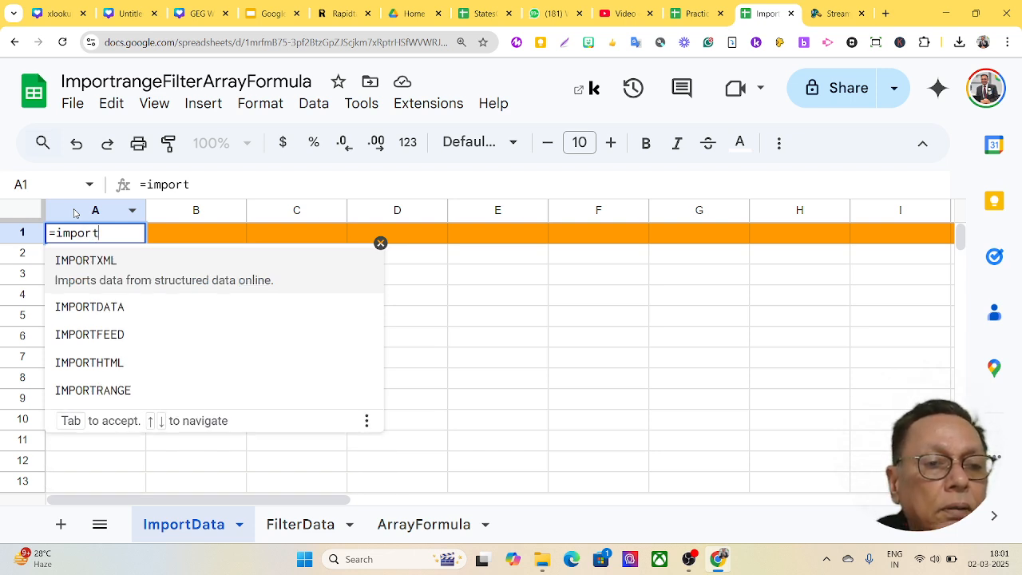
{"action": "type", "text": "r"}
{"action": "key", "text": "Tab"}
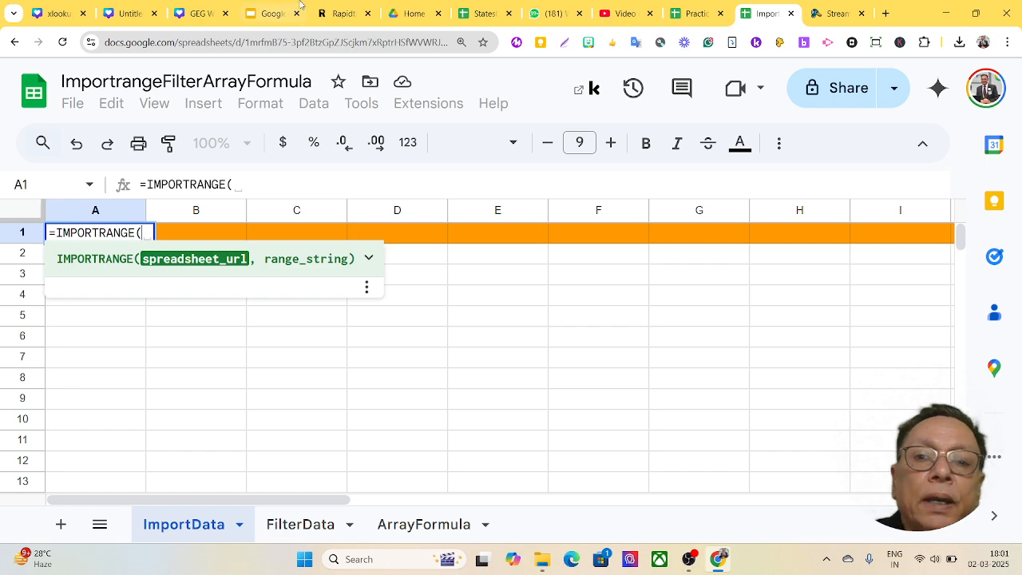
{"action": "left_click", "coordinate": [694, 13]}
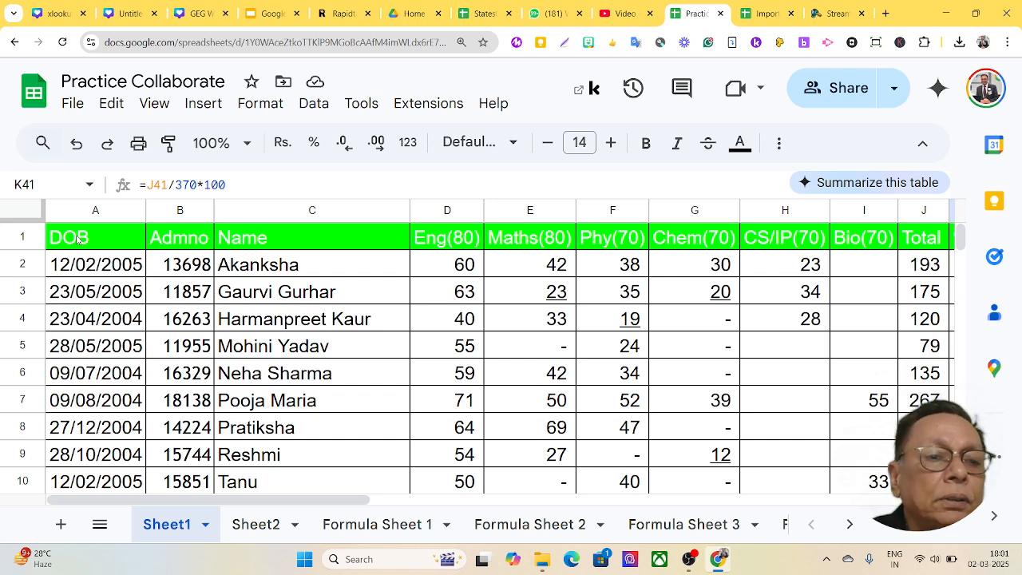
- Copy the Practice Collaborate URL and paste it in quotes as IMPORTRANGE's first argument
{"action": "left_click", "coordinate": [248, 44]}
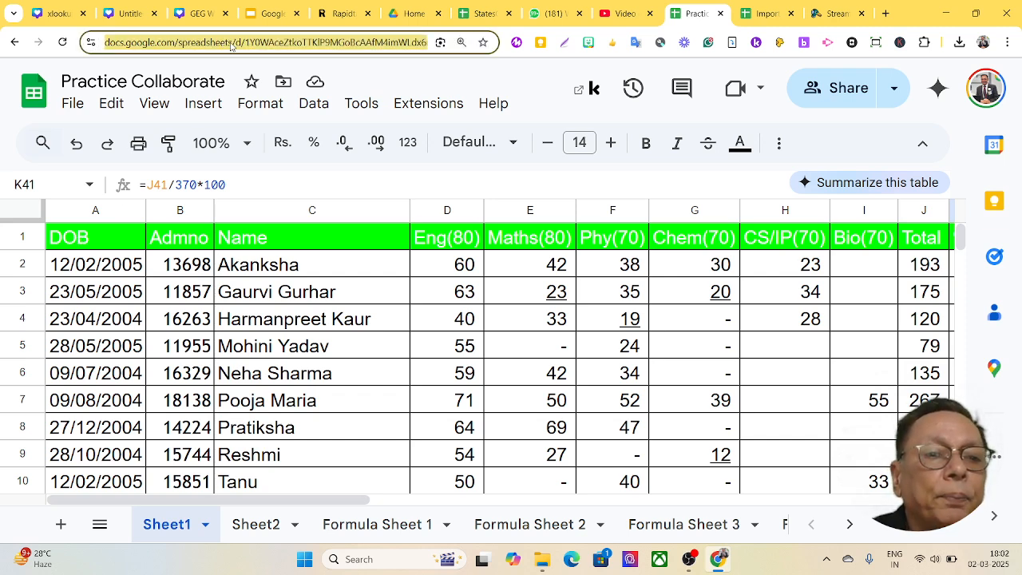
{"action": "right_click", "coordinate": [233, 48]}
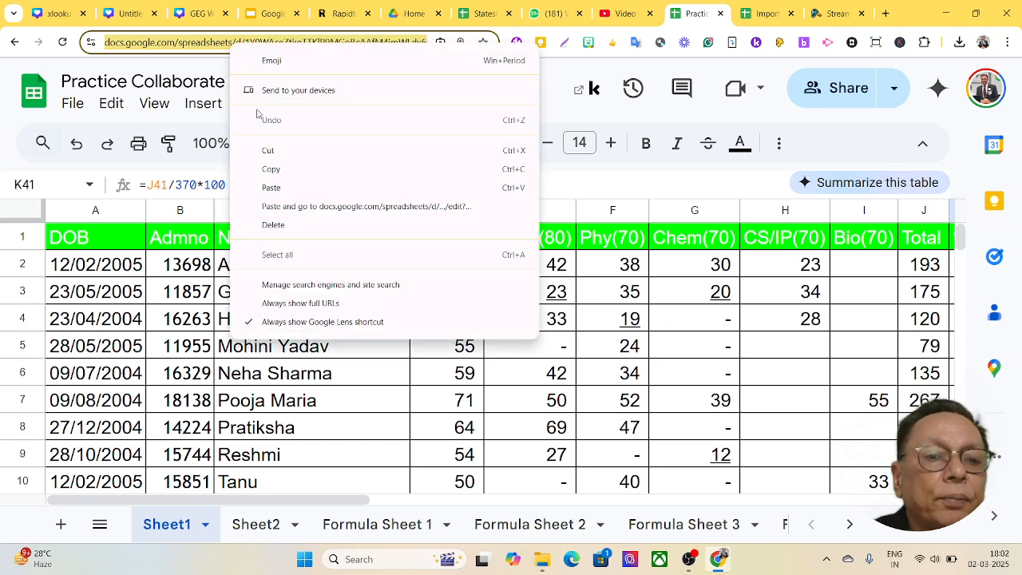
{"action": "left_click", "coordinate": [272, 172]}
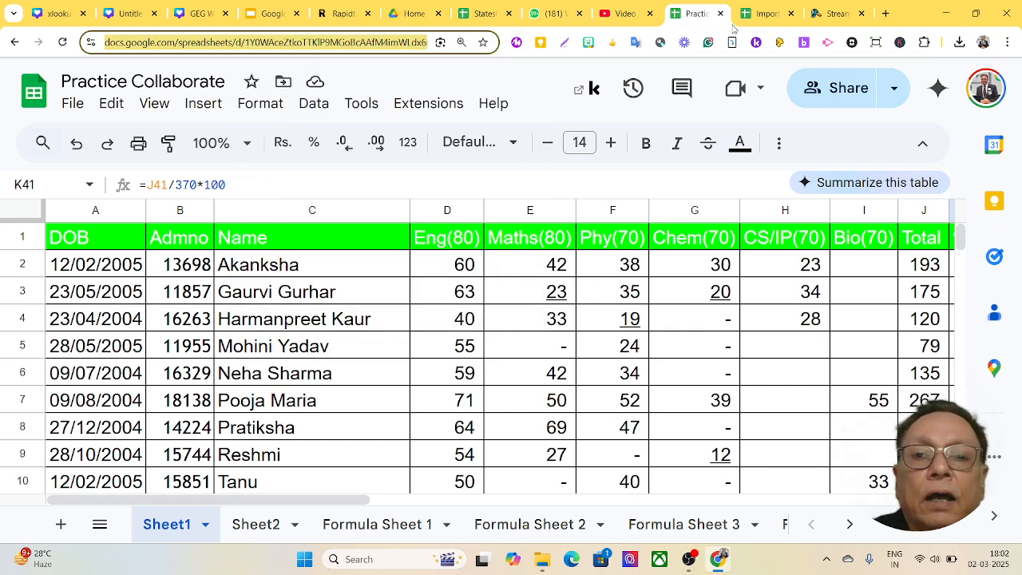
{"action": "left_click", "coordinate": [759, 16]}
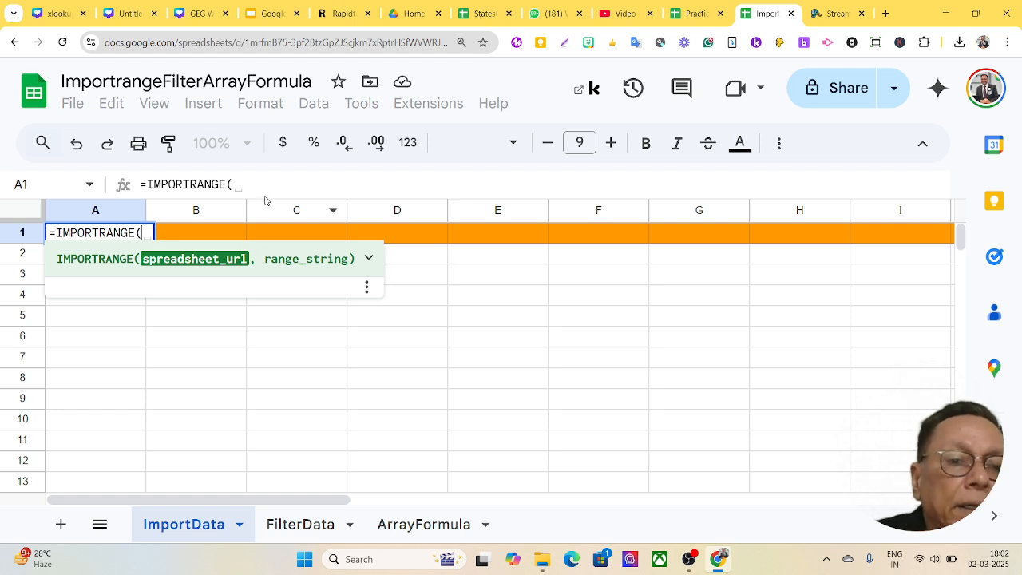
{"action": "left_click", "coordinate": [239, 184]}
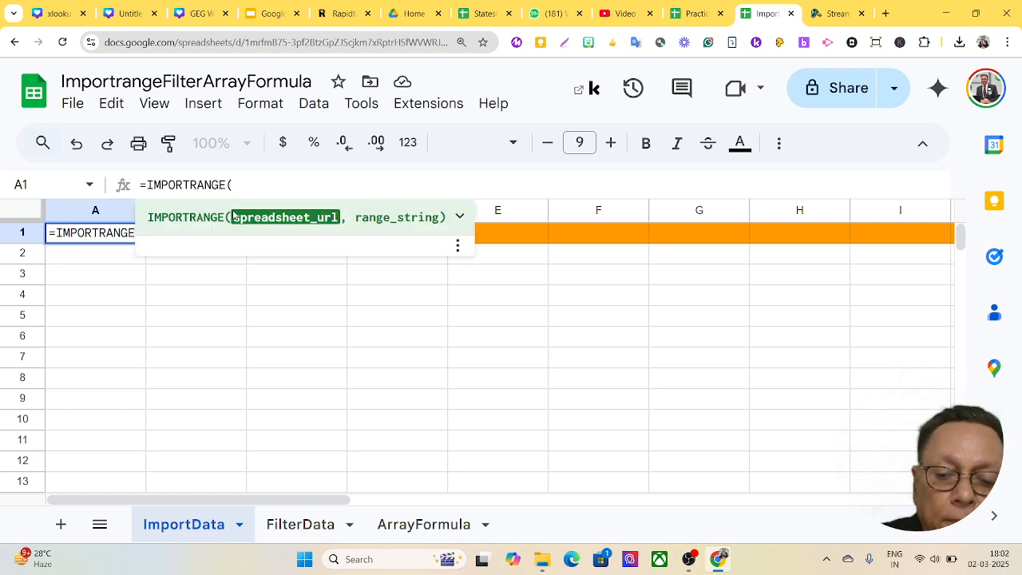
{"action": "type", "text": "\"\""}
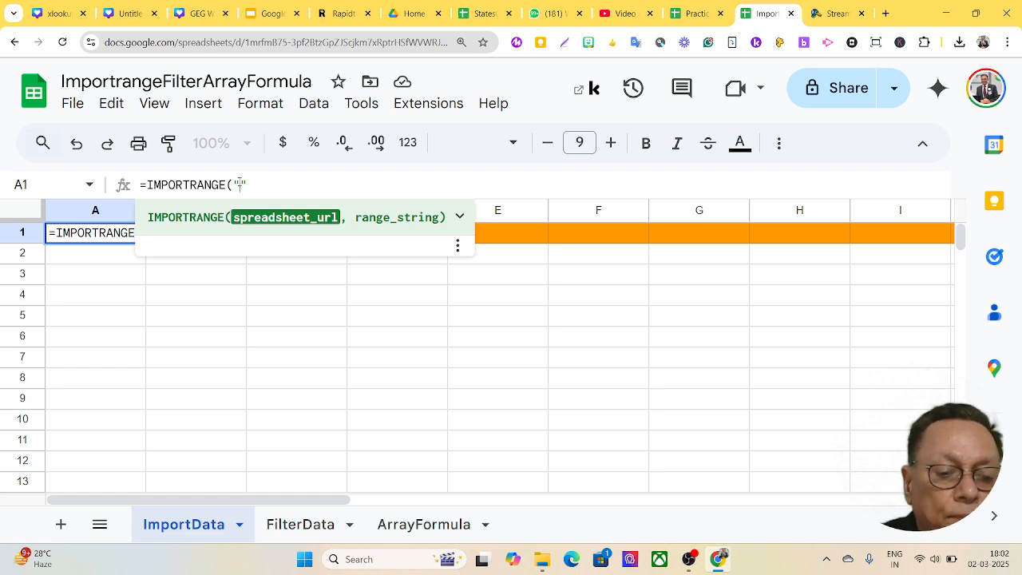
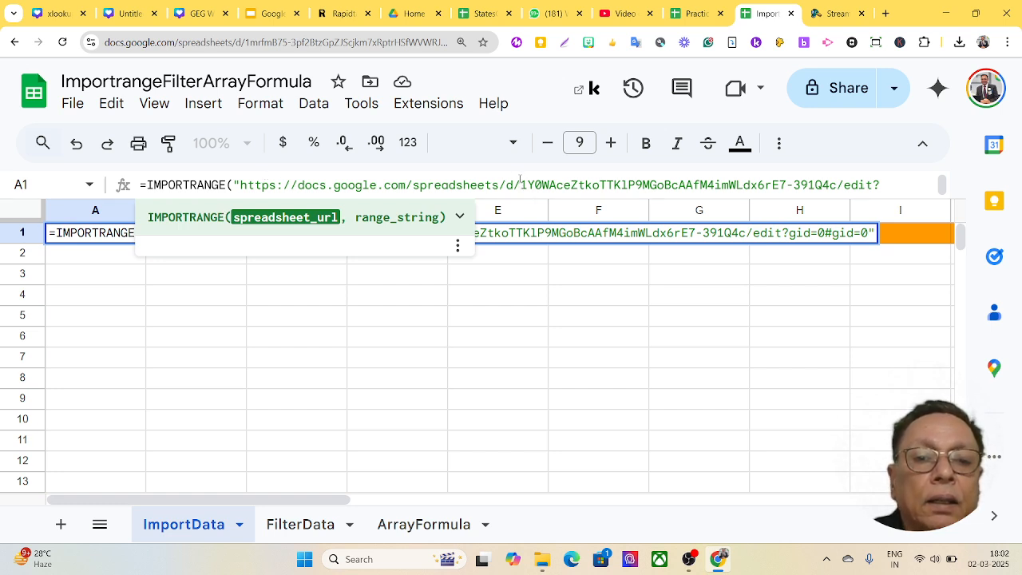
- Trim the quoted URL down to the spreadsheet ID and append a comma with an empty range string
{"action": "left_click_drag", "start_coordinate": [520, 184], "coordinate": [241, 185]}
{"action": "key", "text": "BackSpace"}
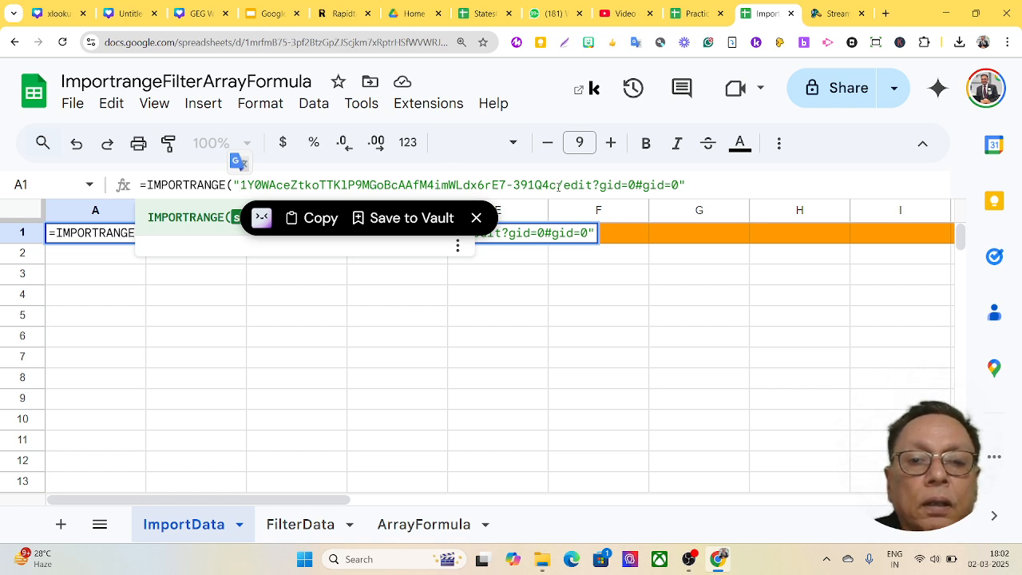
{"action": "left_click_drag", "start_coordinate": [557, 185], "coordinate": [679, 186]}
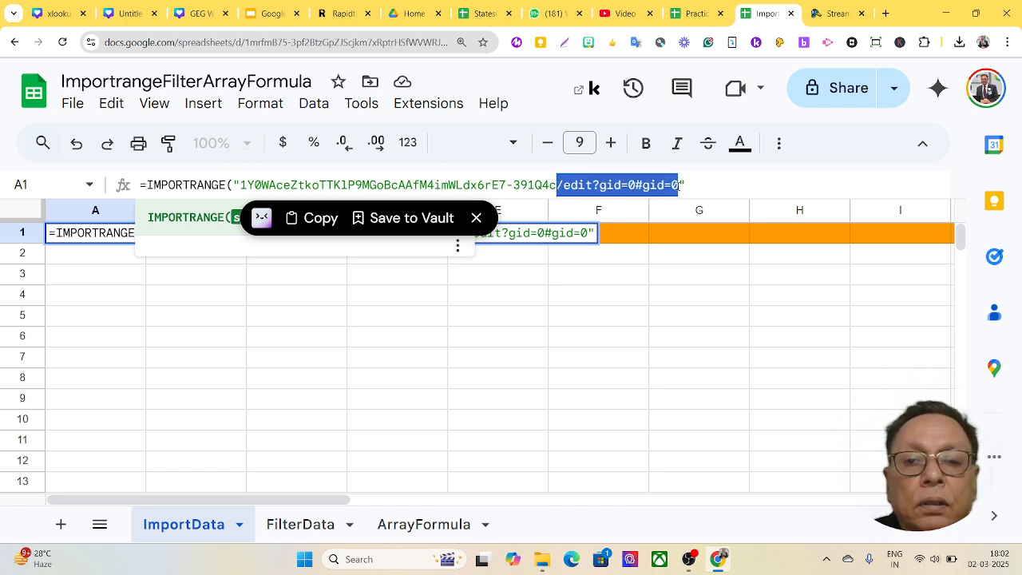
{"action": "key", "text": "BackSpace"}
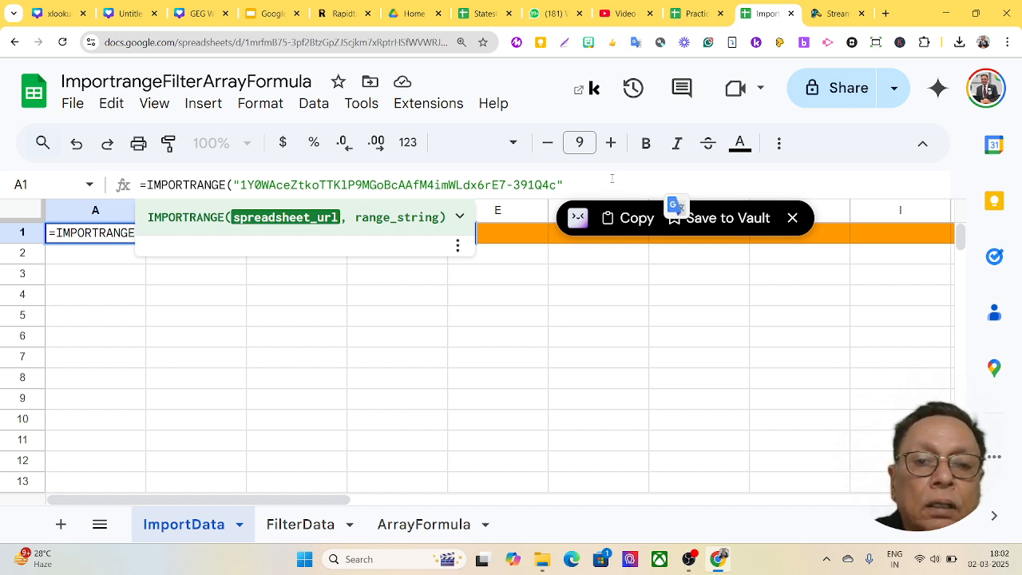
{"action": "key", "text": "Right"}
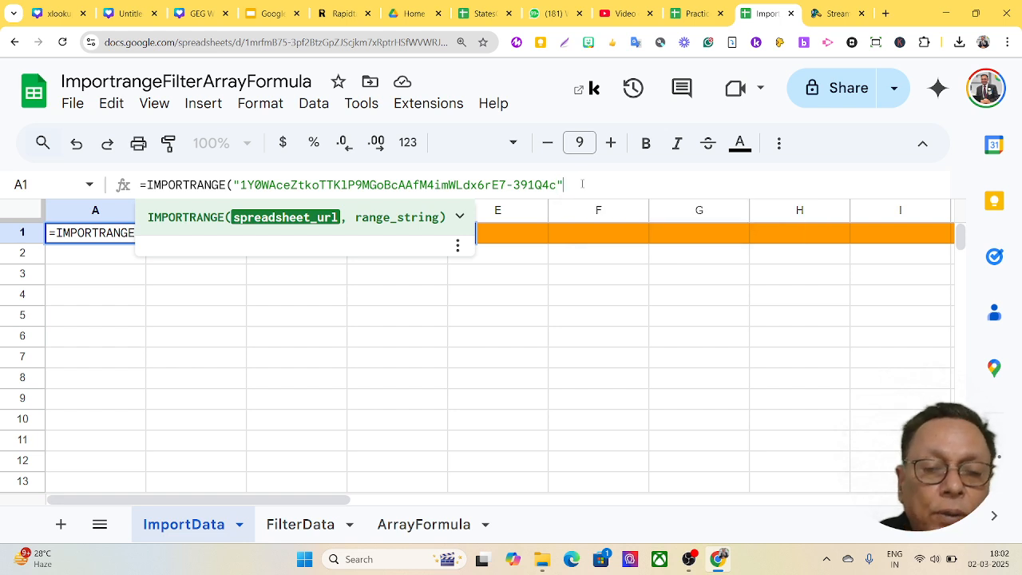
{"action": "type", "text": ","}
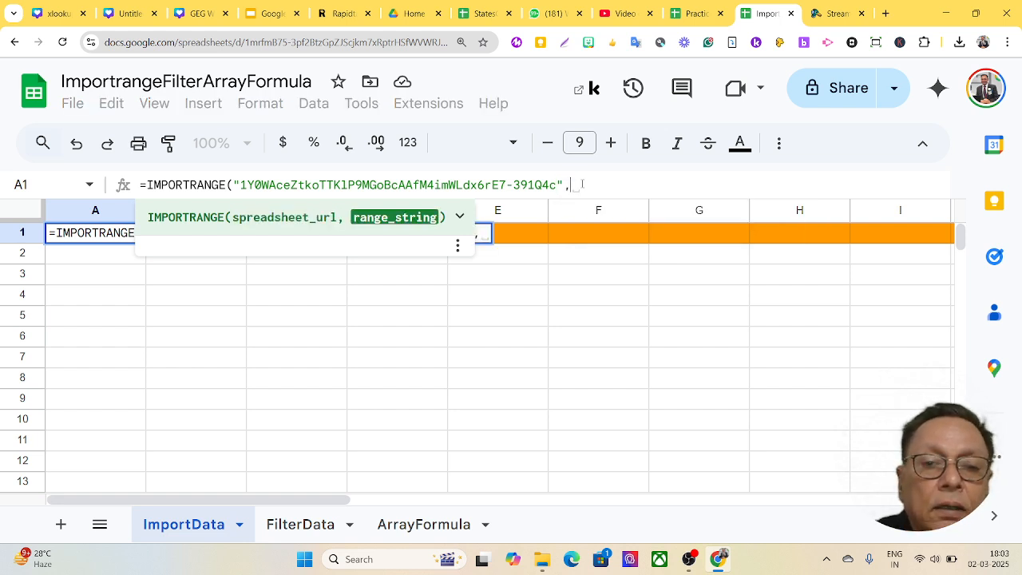
{"action": "type", "text": "\""}
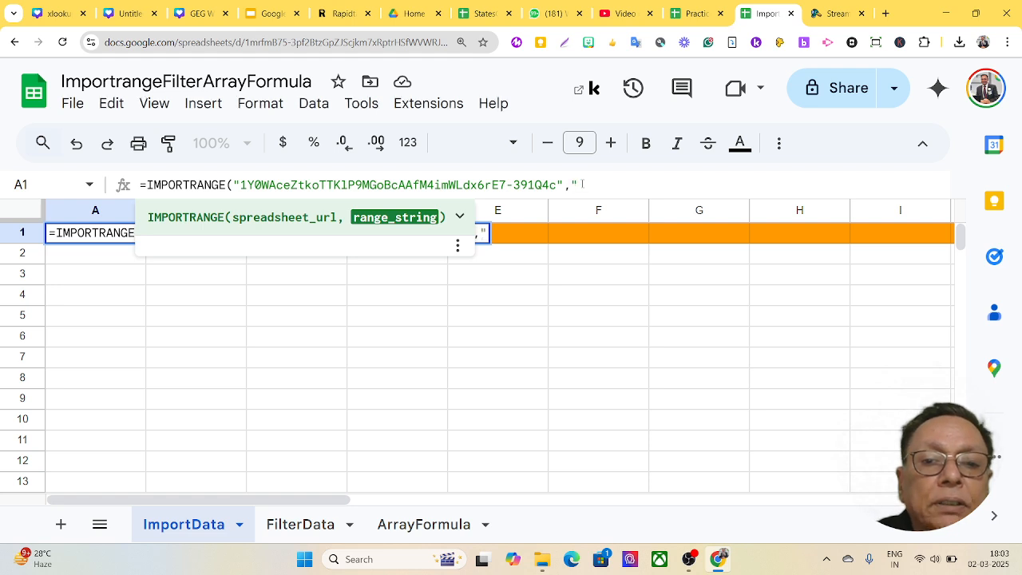
{"action": "type", "text": "\")"}
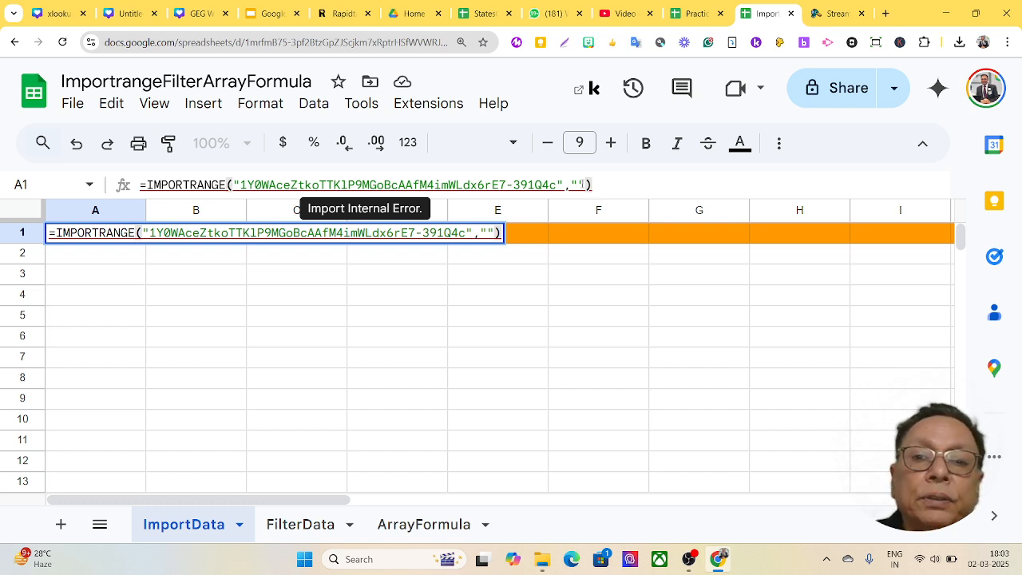
- Fill in the range "Sheet1!A1:K41" and commit the IMPORTRANGE formula in A1
{"action": "left_click", "coordinate": [697, 13]}
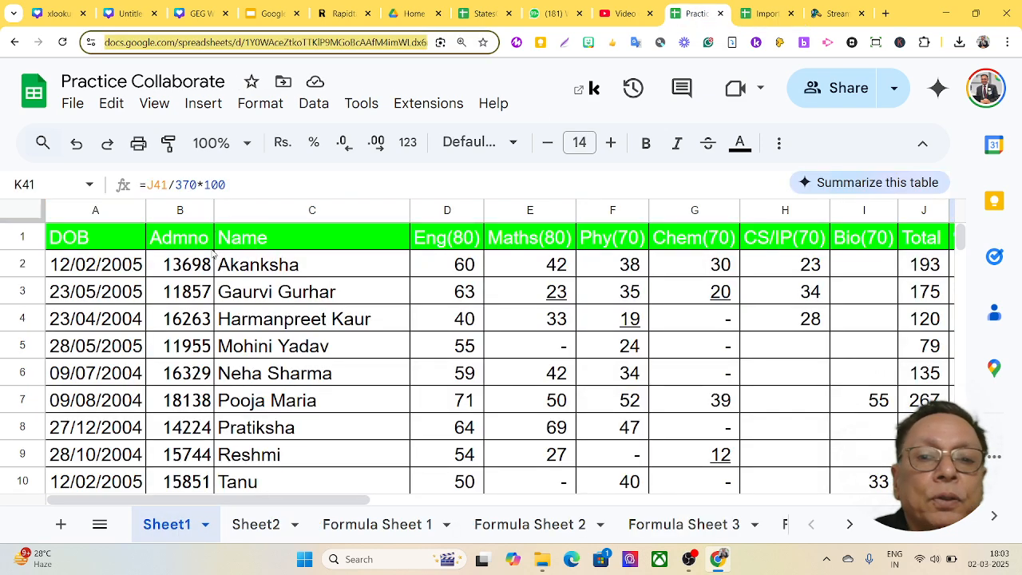
{"action": "left_click", "coordinate": [767, 13]}
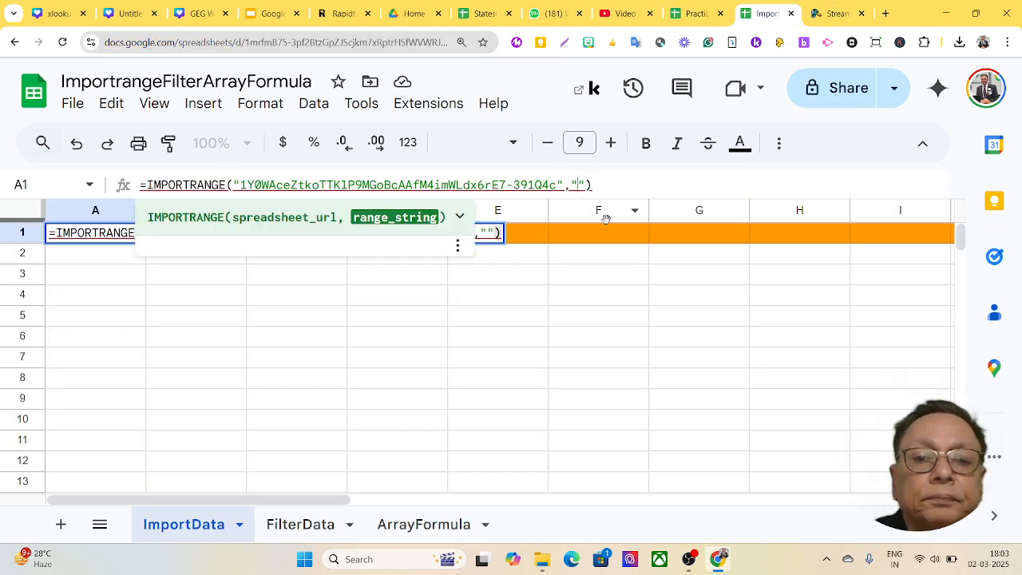
{"action": "type", "text": "Sheet1"}
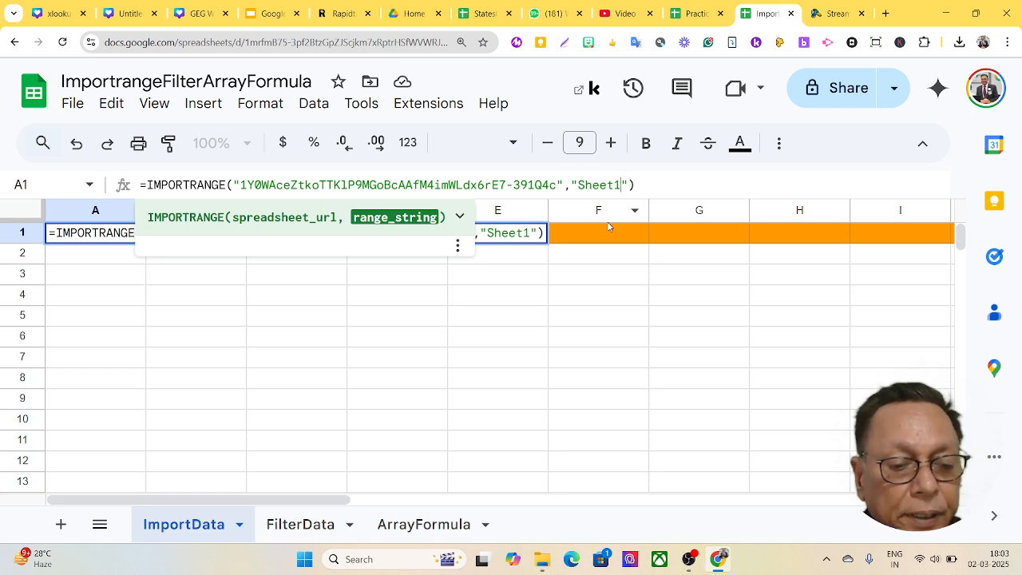
{"action": "type", "text": "!"}
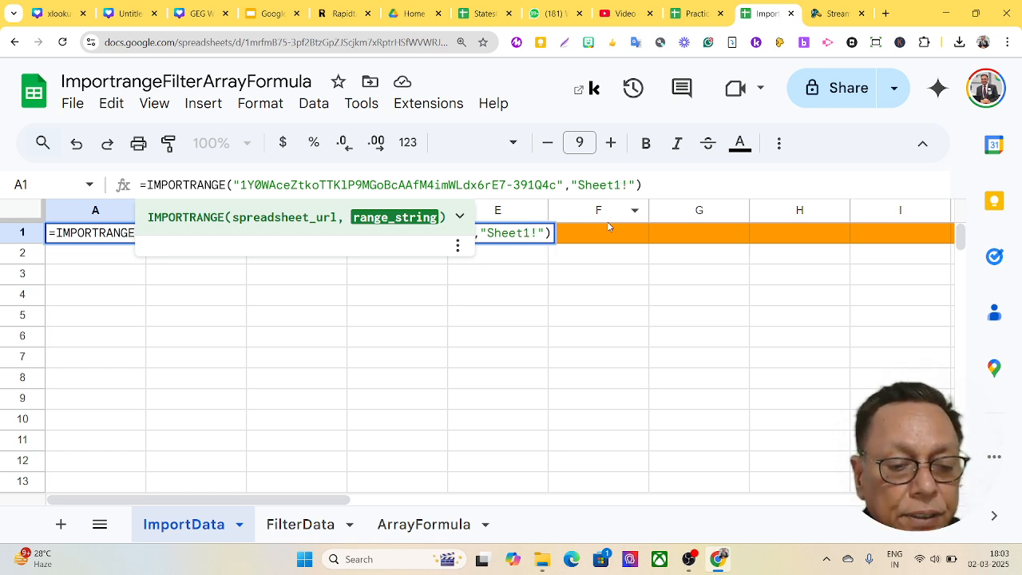
{"action": "type", "text": "A1:"}
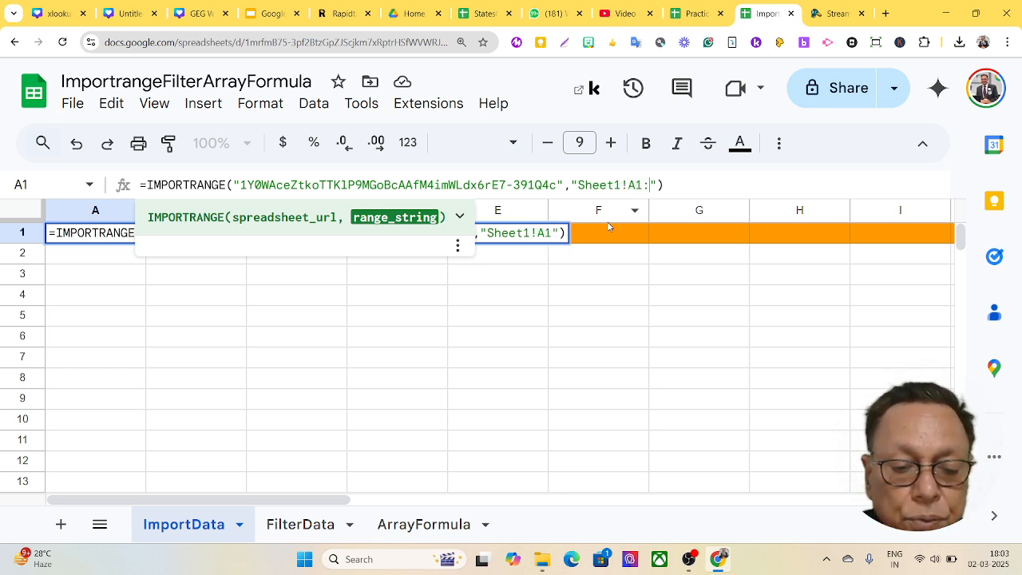
{"action": "type", "text": "K41"}
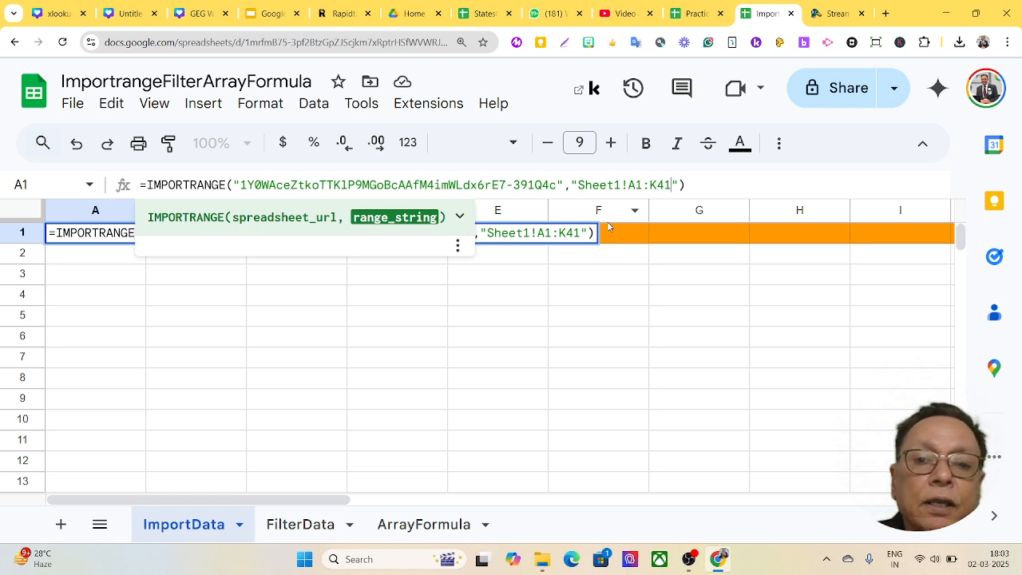
{"action": "left_click", "coordinate": [706, 185]}
{"action": "key", "text": "Return"}
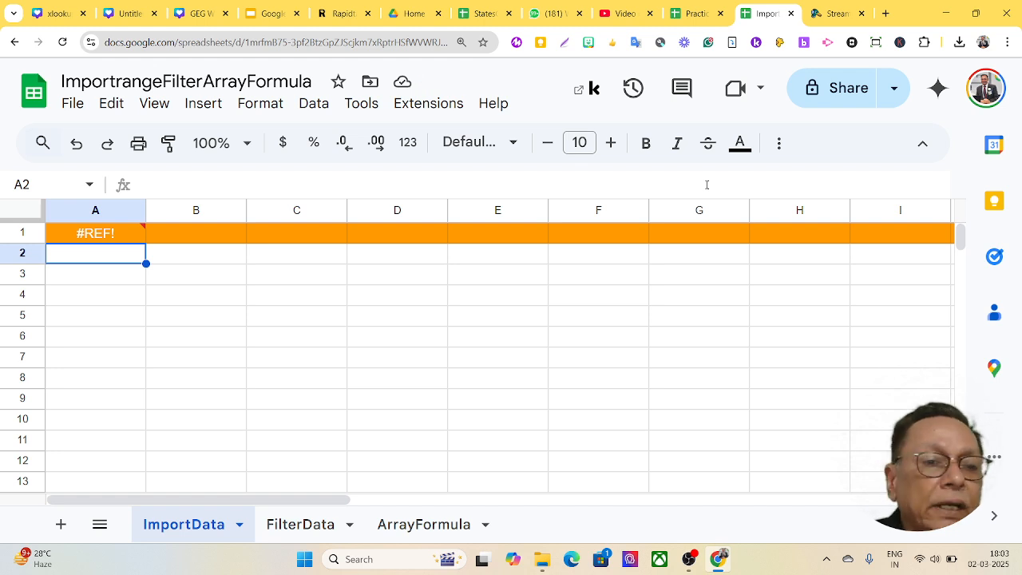
- Allow access from the #REF! card on A1 so the student marks import
{"action": "mouse_move", "coordinate": [96, 239]}
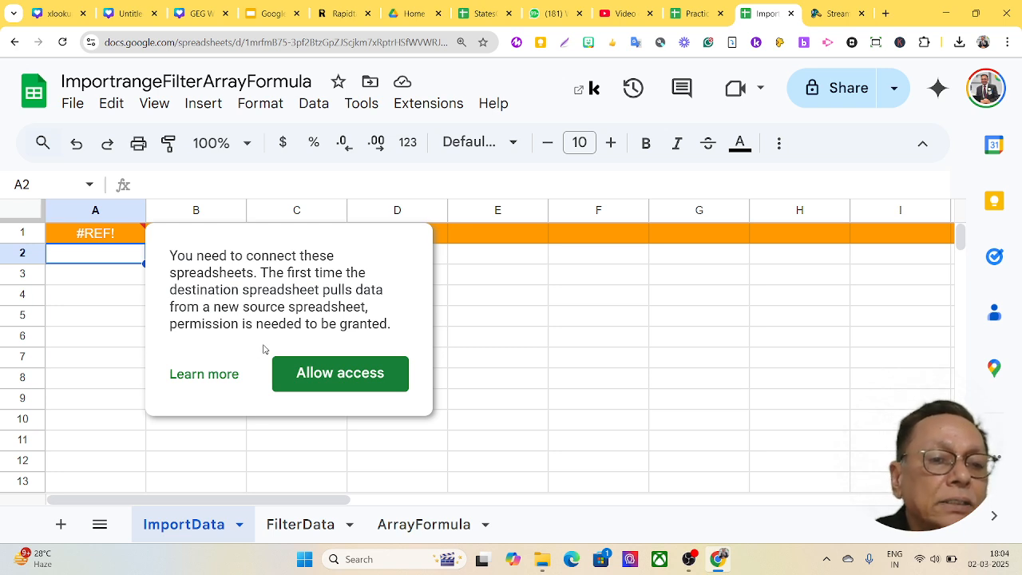
{"action": "left_click", "coordinate": [349, 382]}
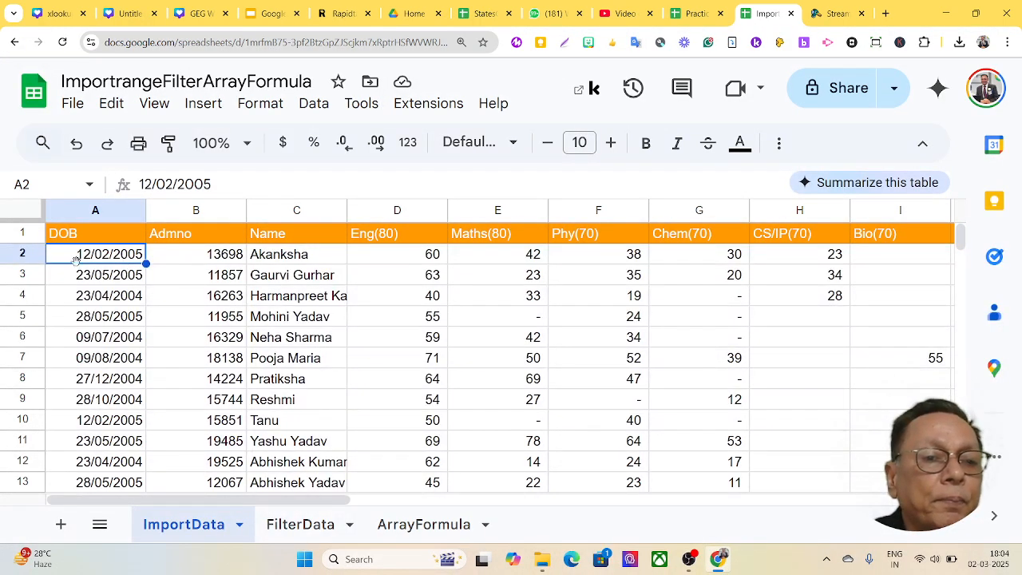
- Select the whole ImportData sheet and auto-fit all columns so DOB through Total and % show
{"action": "left_click", "coordinate": [72, 213]}
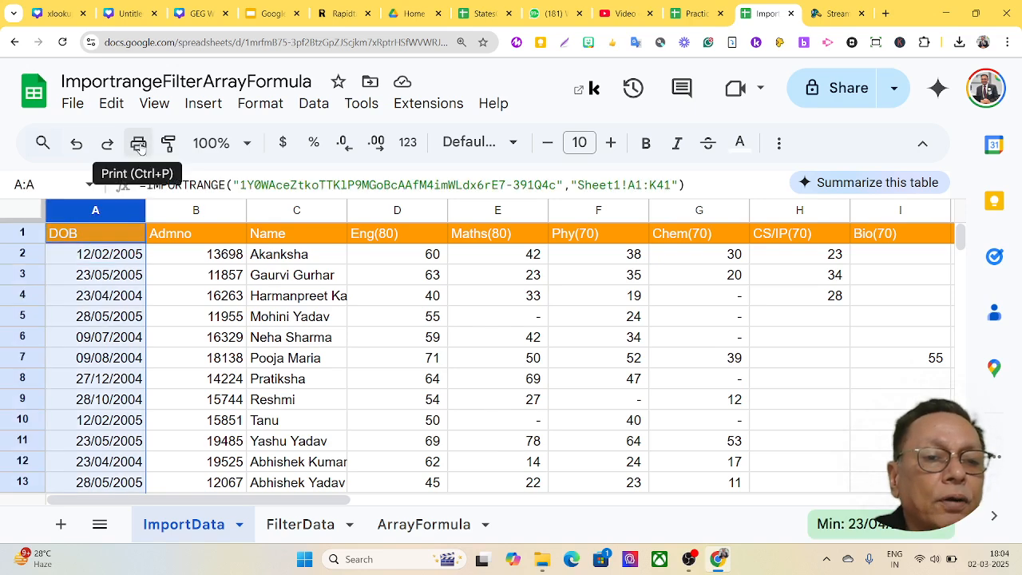
{"action": "left_click", "coordinate": [27, 214]}
{"action": "double_click", "coordinate": [147, 210]}
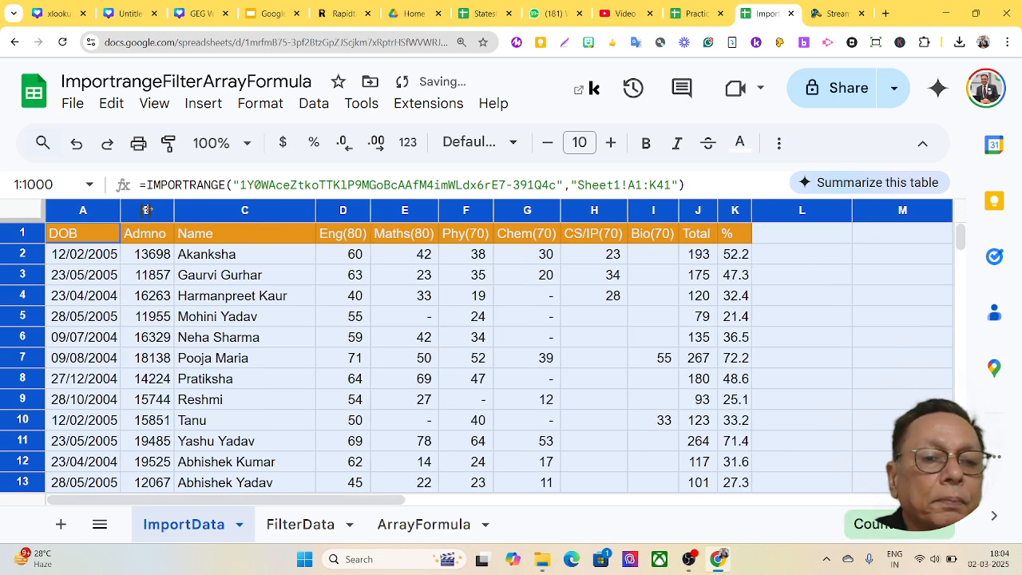
{"action": "left_click", "coordinate": [815, 312]}
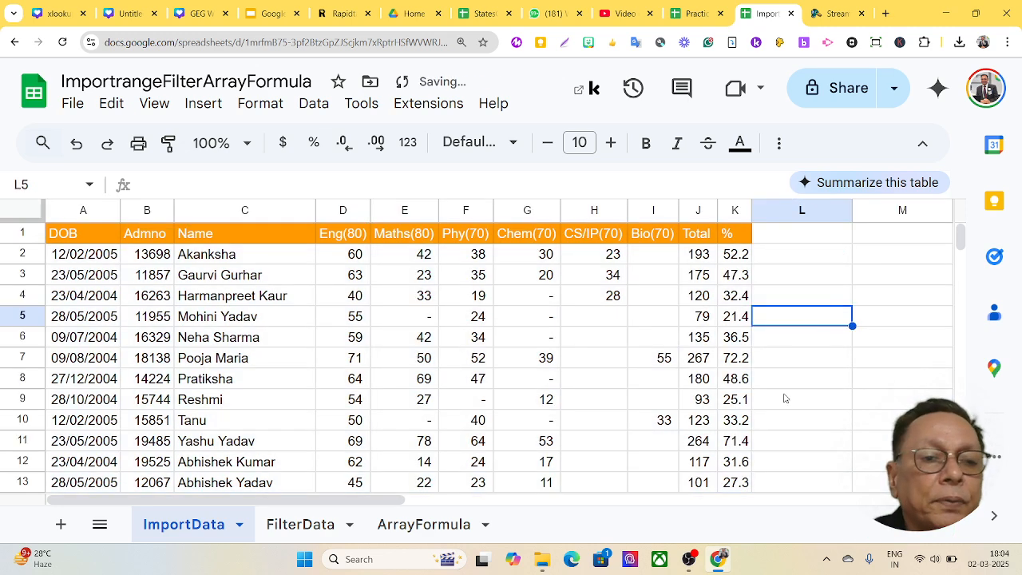
{"action": "scroll", "coordinate": [115, 263], "scroll_direction": "down", "scroll_amount": 5}
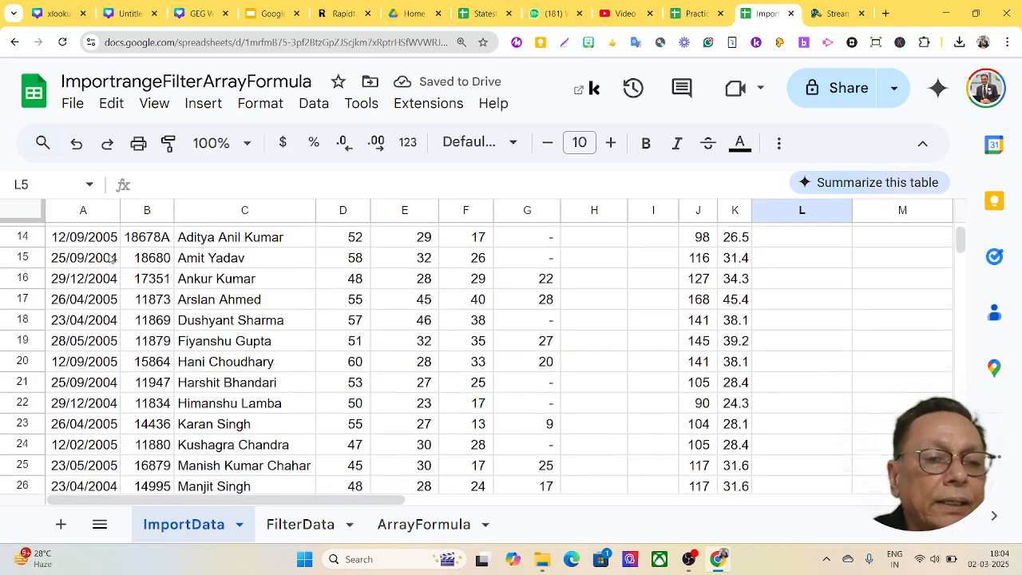
{"action": "scroll", "coordinate": [116, 264], "scroll_direction": "down", "scroll_amount": 4}
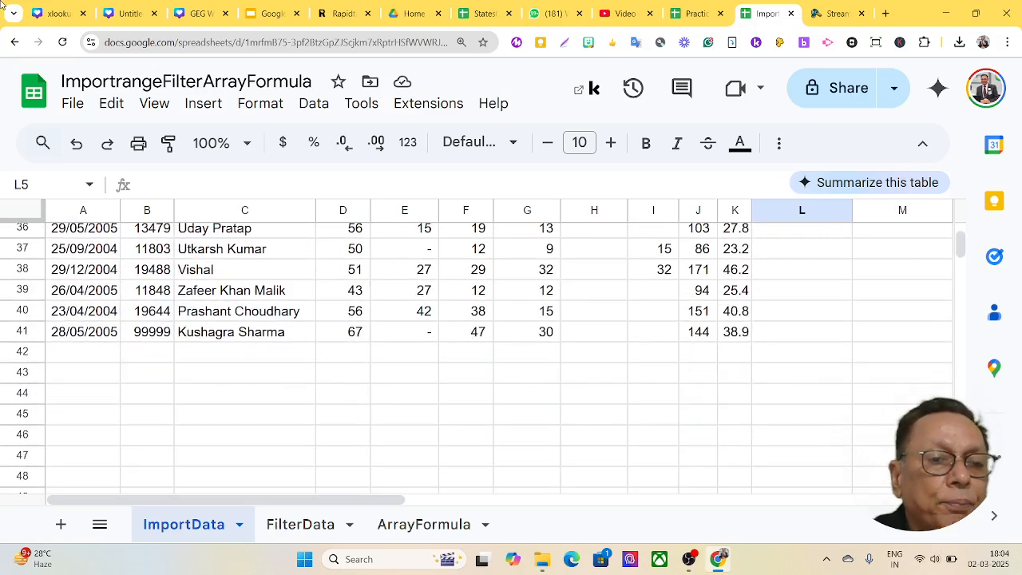
{"action": "left_click_drag", "start_coordinate": [196, 12], "coordinate": [270, 8]}
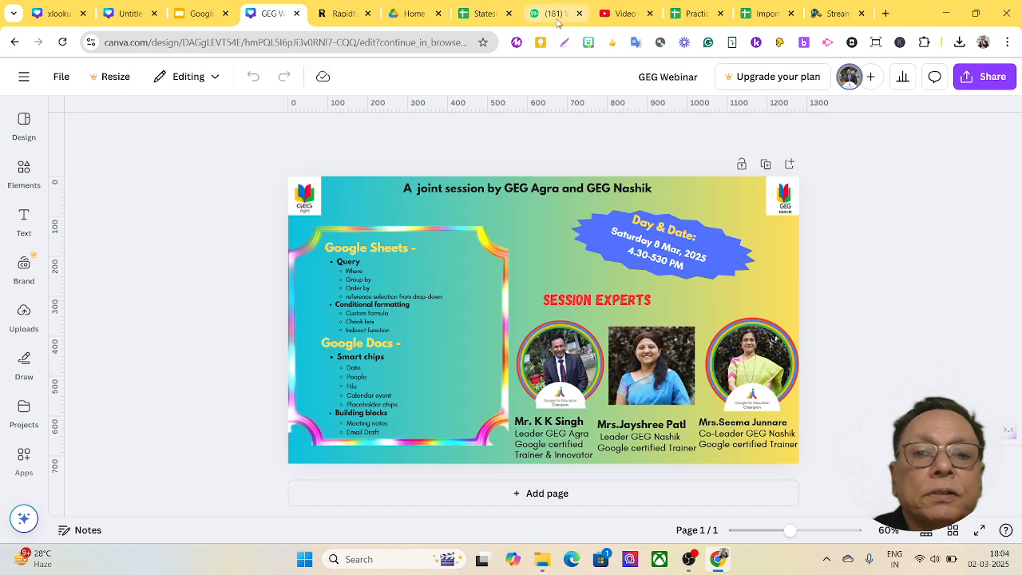
{"action": "left_click", "coordinate": [765, 13]}
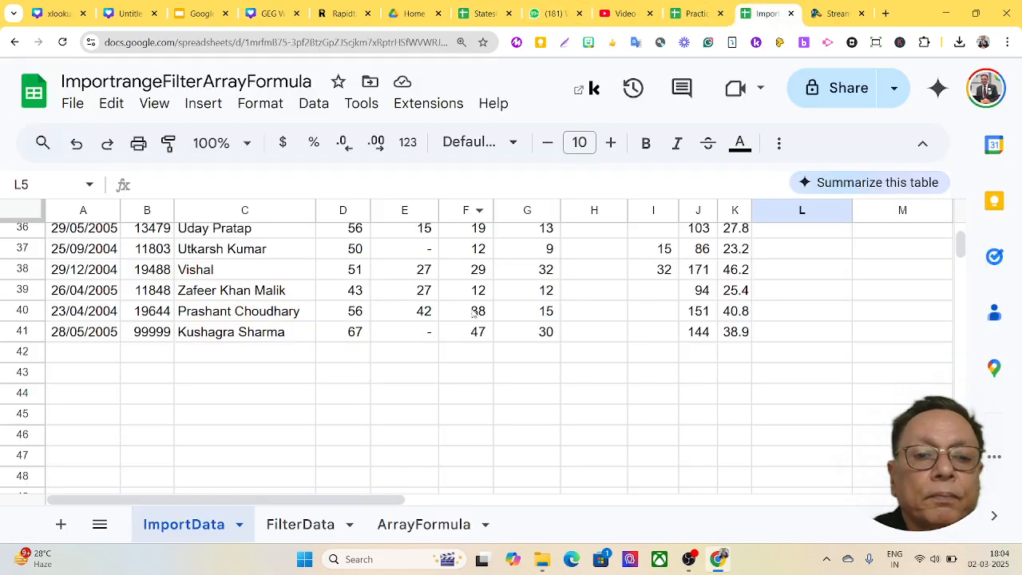
{"action": "scroll", "coordinate": [442, 344], "scroll_direction": "up", "scroll_amount": 4}
{"action": "scroll", "coordinate": [441, 344], "scroll_direction": "up", "scroll_amount": 5}
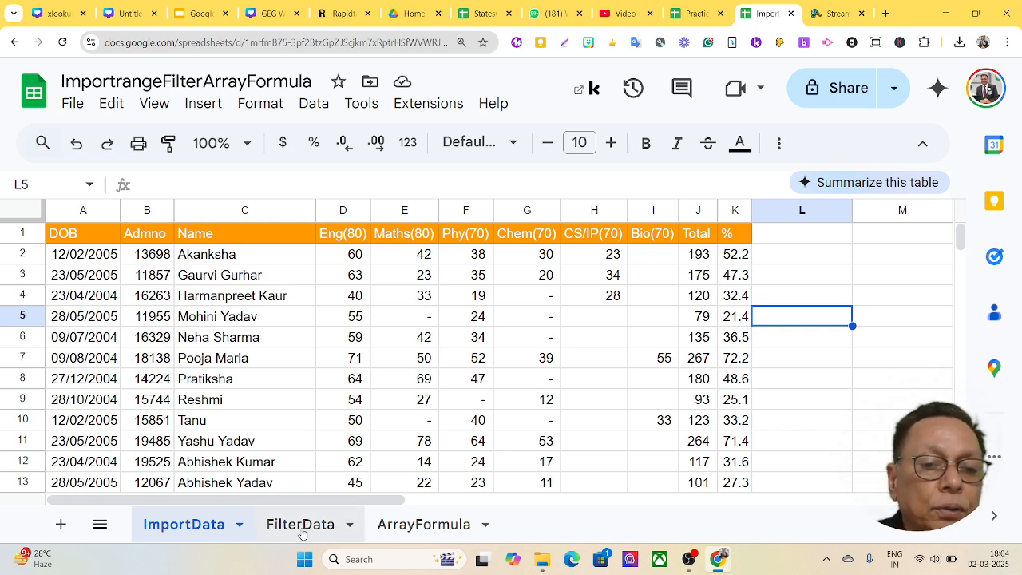
- Go to the FilterData sheet tab, briefly checking ImportData in between
{"action": "left_click", "coordinate": [303, 533]}
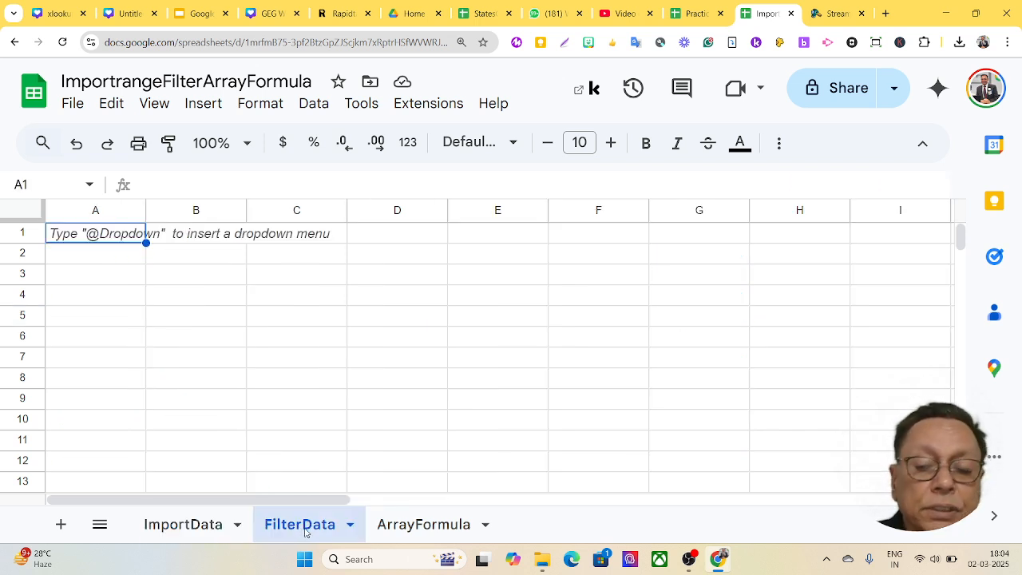
{"action": "left_click", "coordinate": [210, 534]}
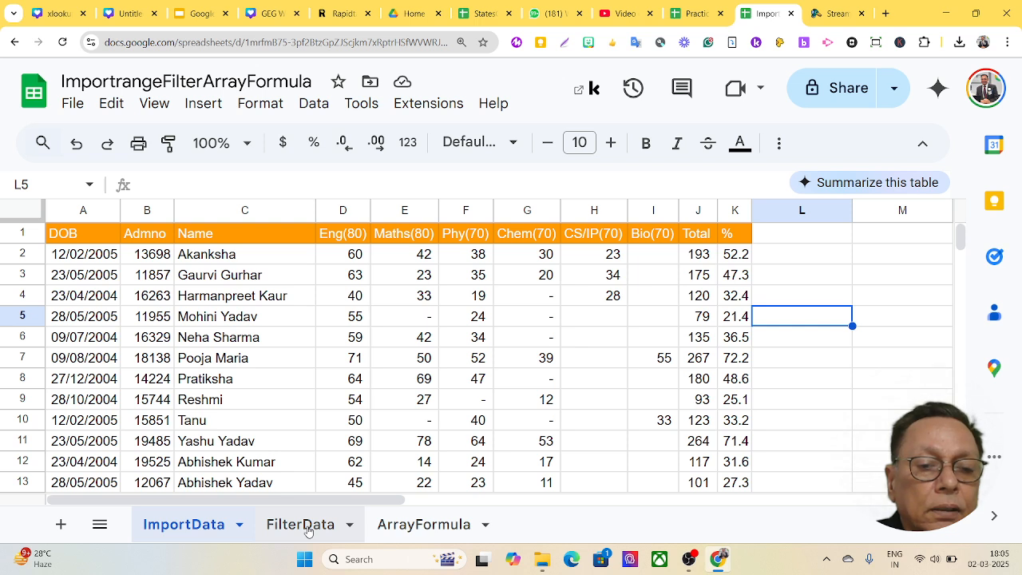
{"action": "left_click", "coordinate": [308, 529]}
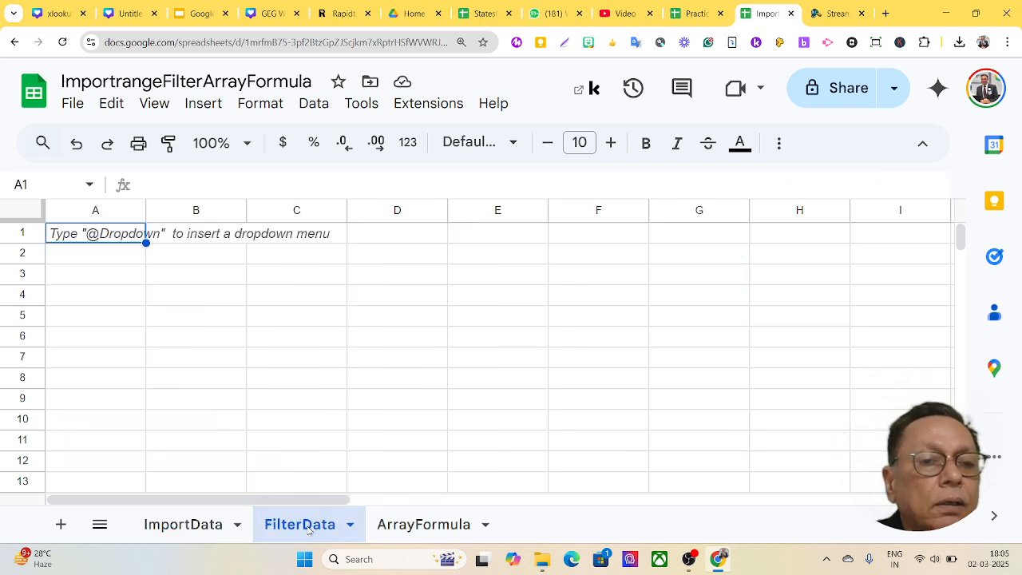
- Start =FILTER( in FilterData A1 with ImportData!B1:K41 as the range, followed by a comma
{"action": "left_click", "coordinate": [123, 236]}
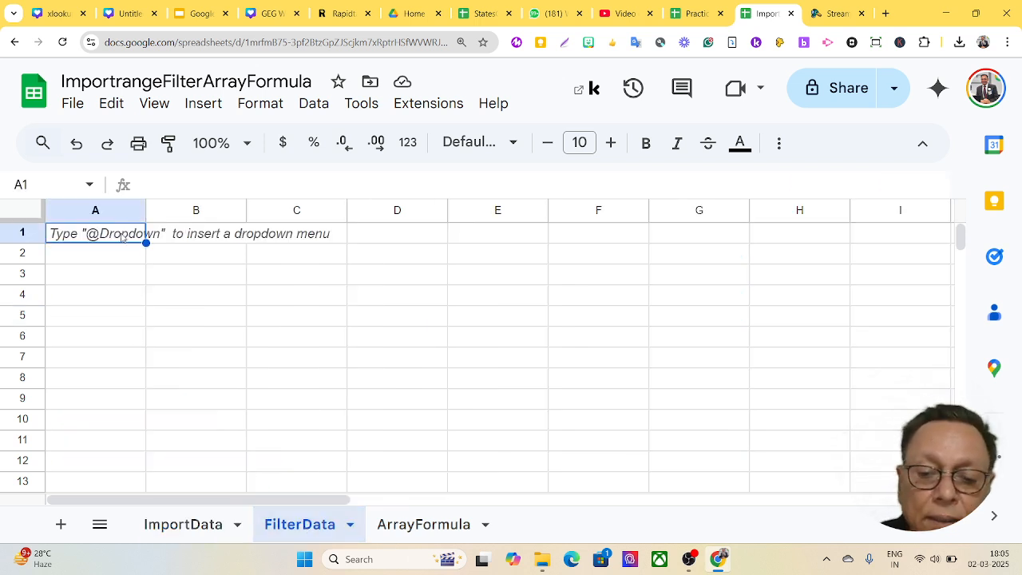
{"action": "type", "text": "="}
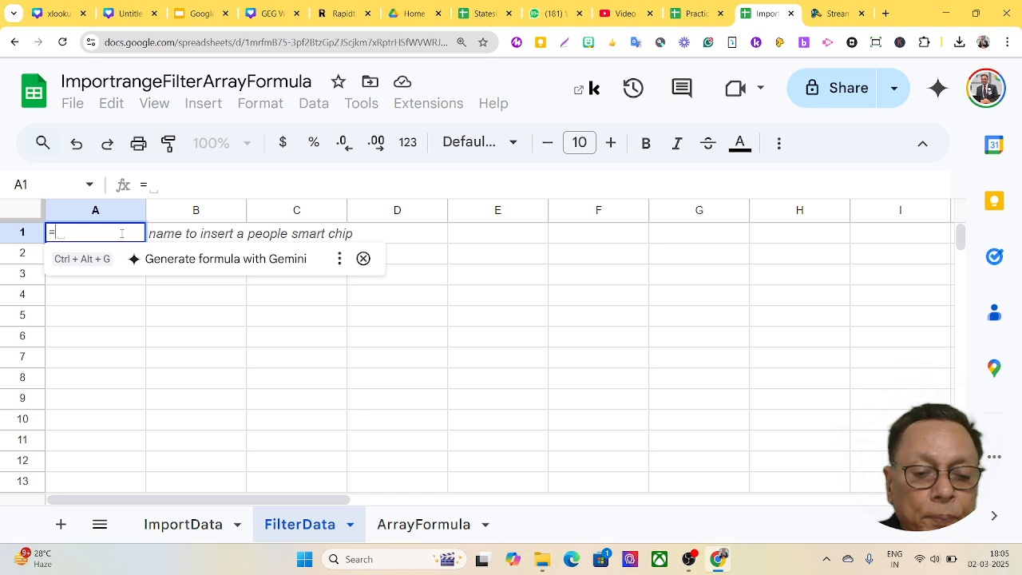
{"action": "type", "text": "Filt"}
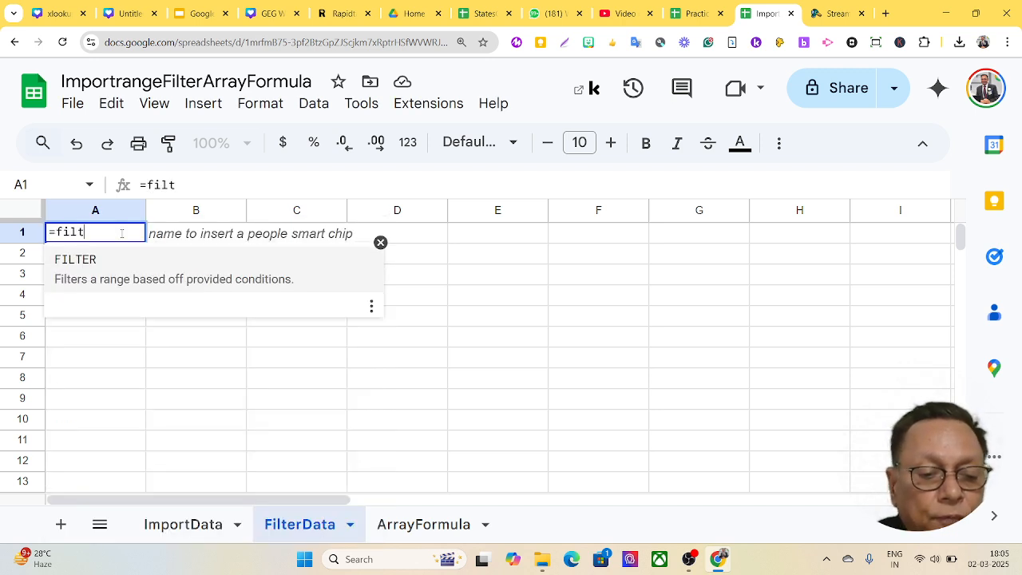
{"action": "key", "text": "Tab"}
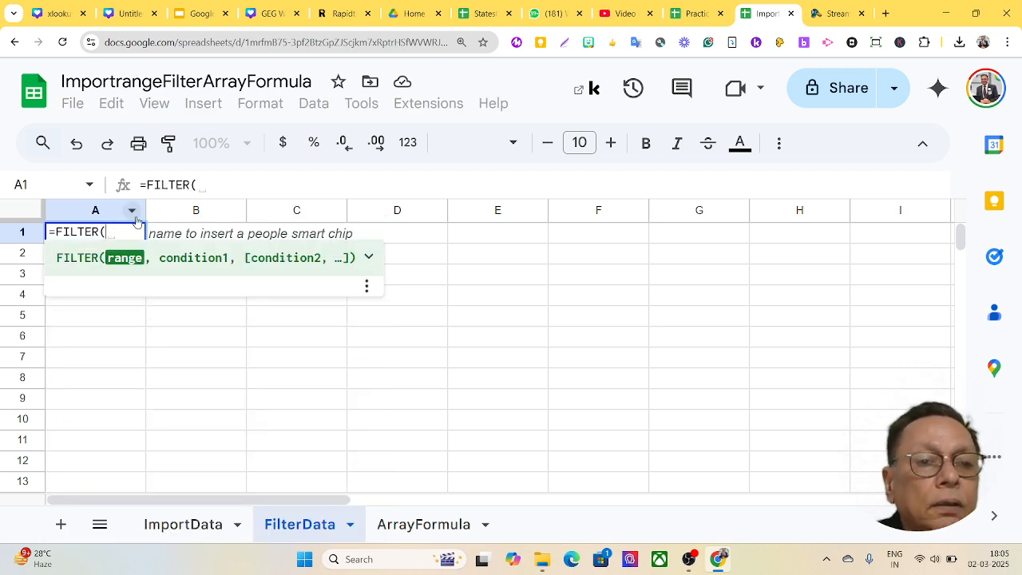
{"action": "left_click", "coordinate": [162, 527]}
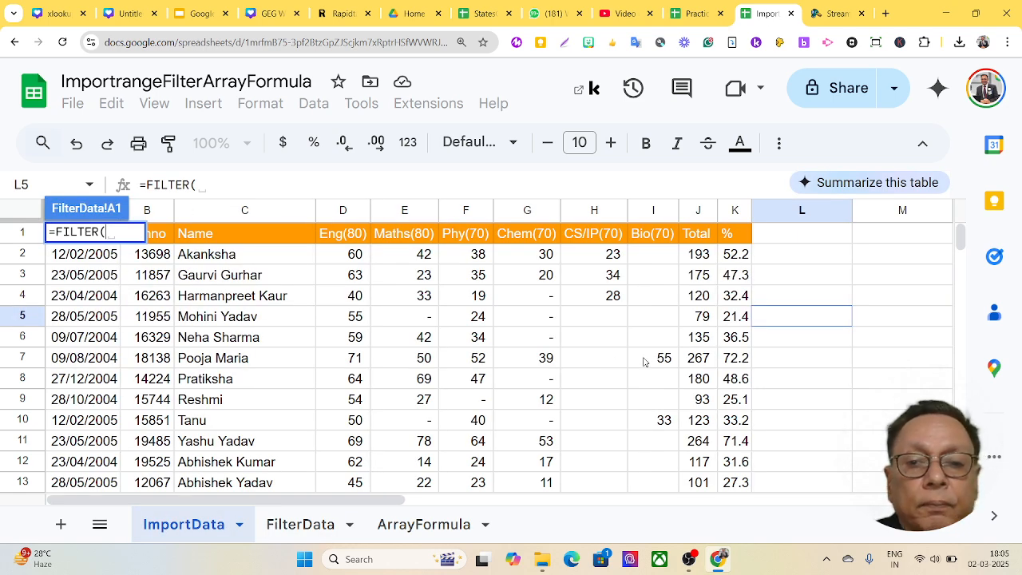
{"action": "scroll", "coordinate": [758, 319], "scroll_direction": "down", "scroll_amount": 8}
{"action": "scroll", "coordinate": [755, 341], "scroll_direction": "down", "scroll_amount": 2}
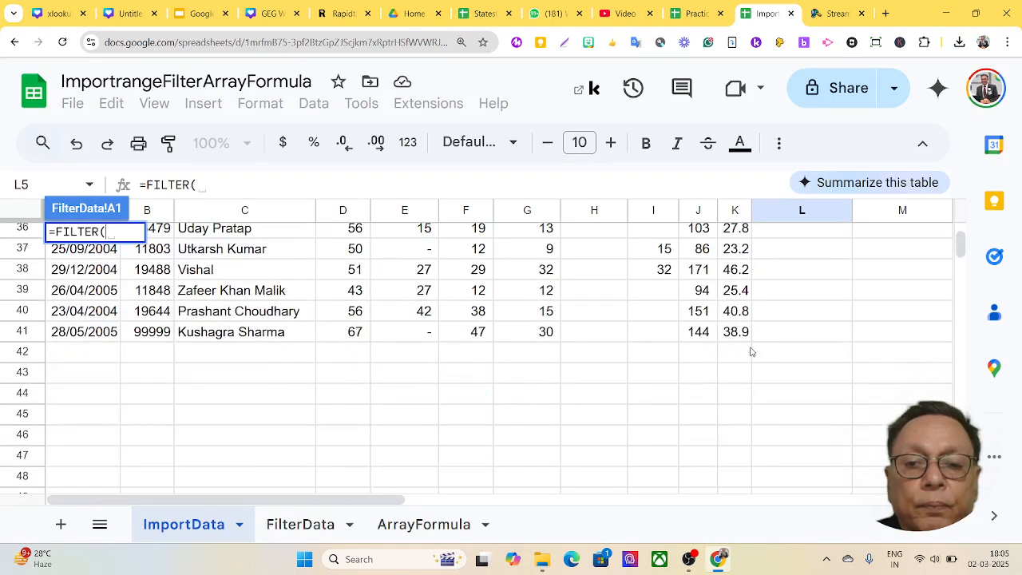
{"action": "left_click_drag", "start_coordinate": [741, 333], "coordinate": [140, 189]}
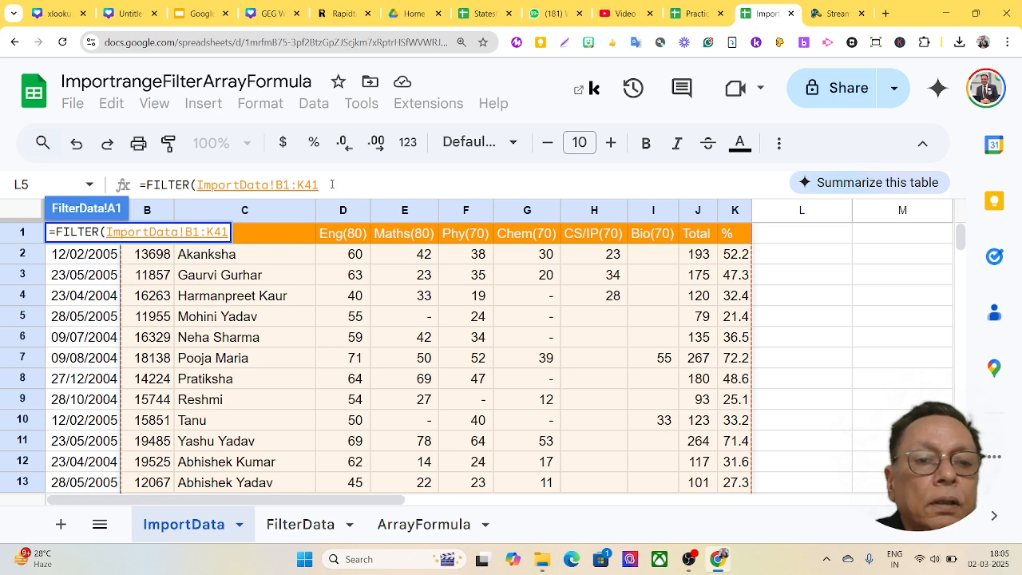
{"action": "left_click", "coordinate": [331, 184]}
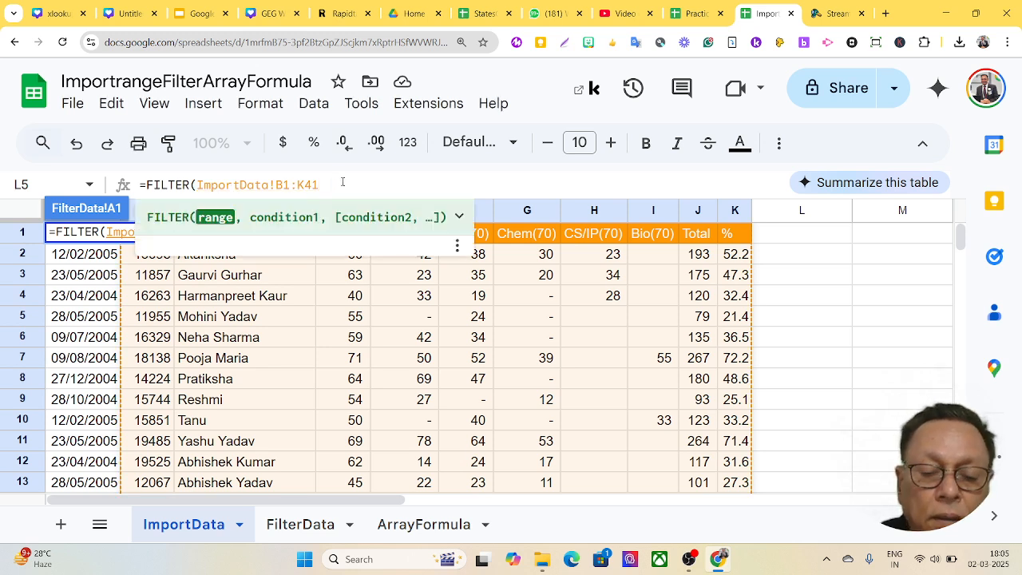
{"action": "type", "text": ","}
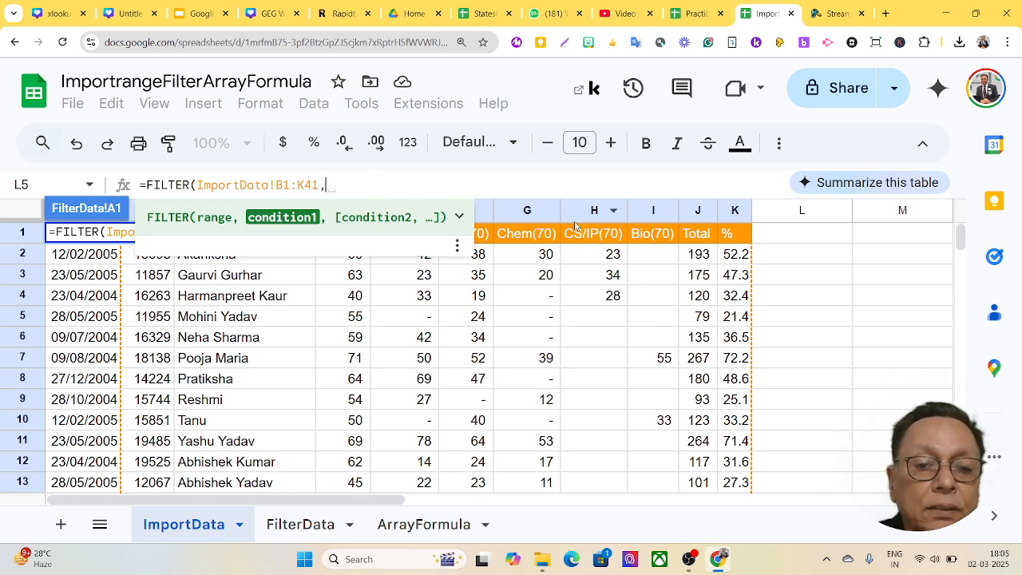
- Add the condition ImportData!K1:K41>=70 and close the FILTER formula
{"action": "left_click", "coordinate": [735, 233]}
{"action": "left_click_drag", "start_coordinate": [736, 233], "coordinate": [739, 407]}
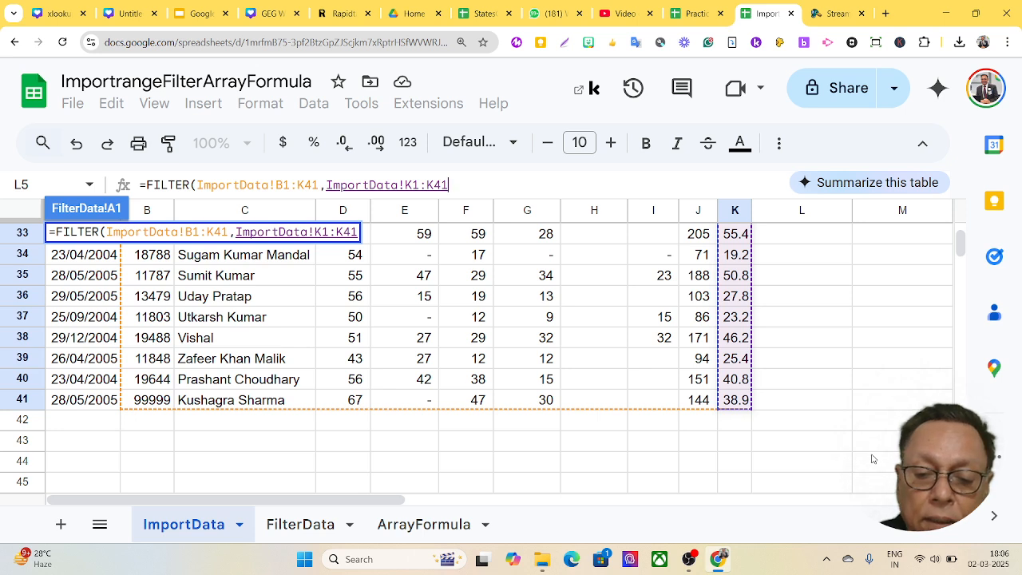
{"action": "type", "text": ">="}
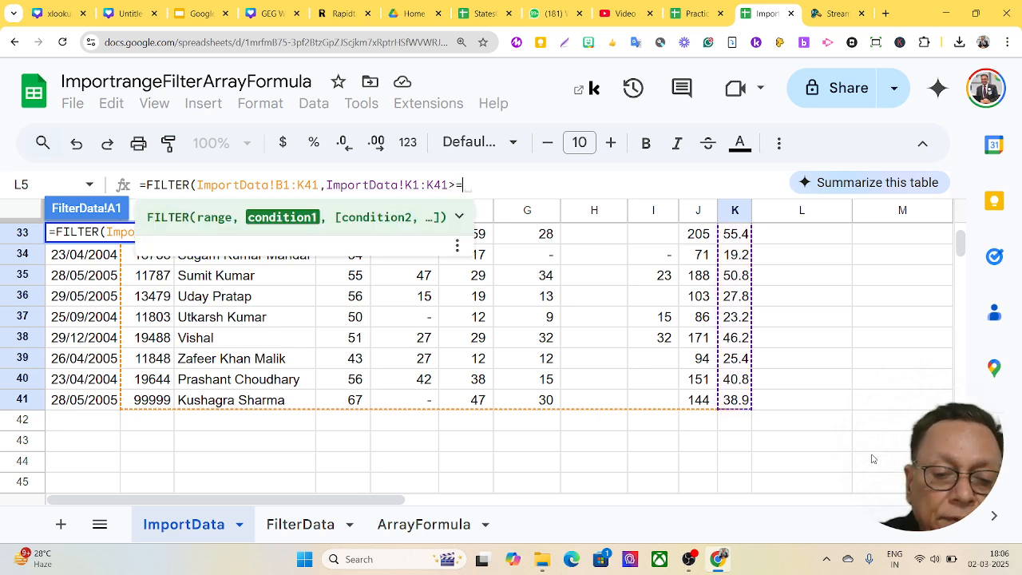
{"action": "type", "text": "70"}
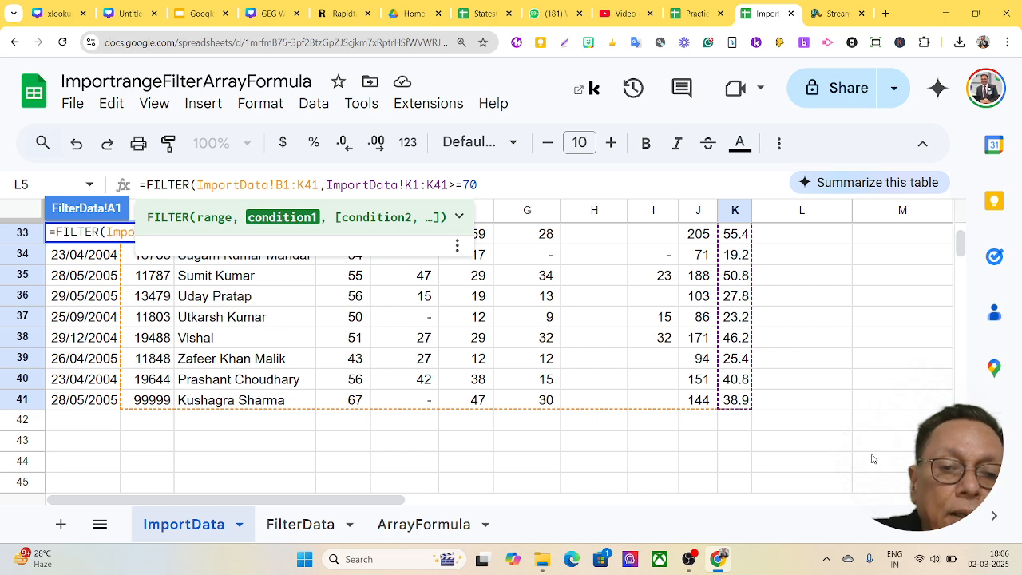
{"action": "type", "text": ")"}
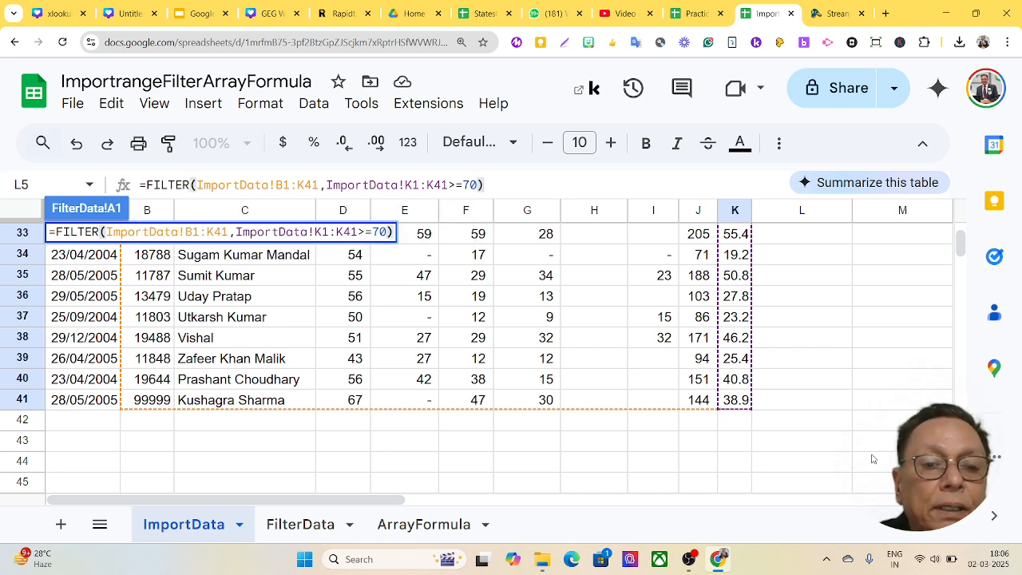
{"action": "key", "text": "Return"}
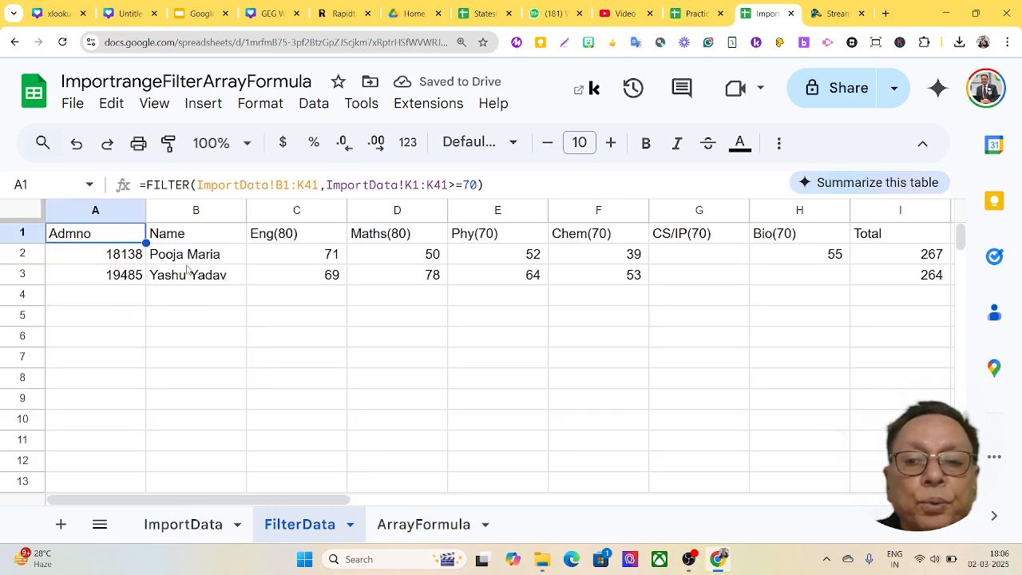
- Scroll FilterData back to column A and move to the ArrayFormula sheet
{"action": "left_click_drag", "start_coordinate": [321, 505], "coordinate": [426, 506]}
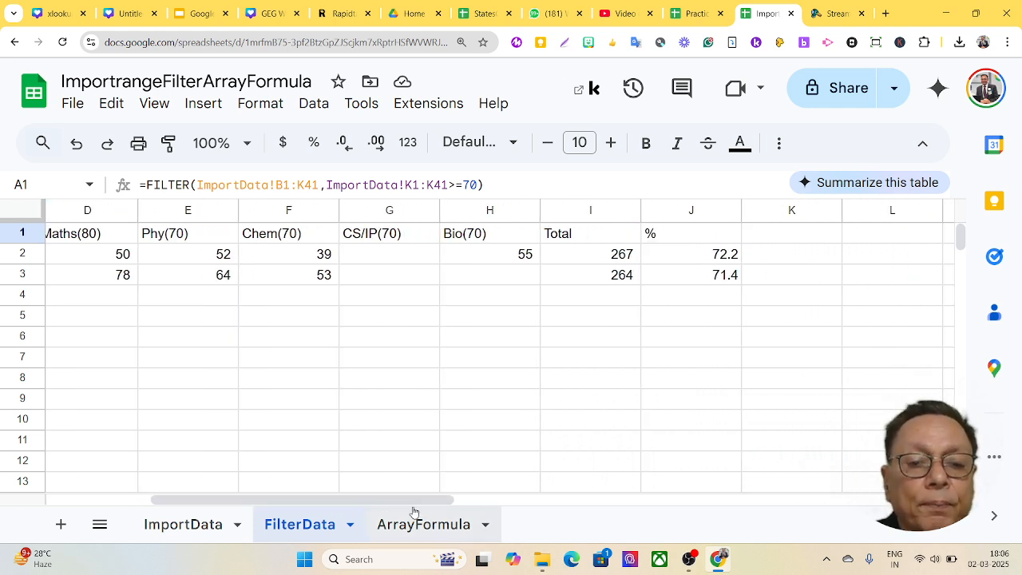
{"action": "left_click_drag", "start_coordinate": [418, 504], "coordinate": [184, 508]}
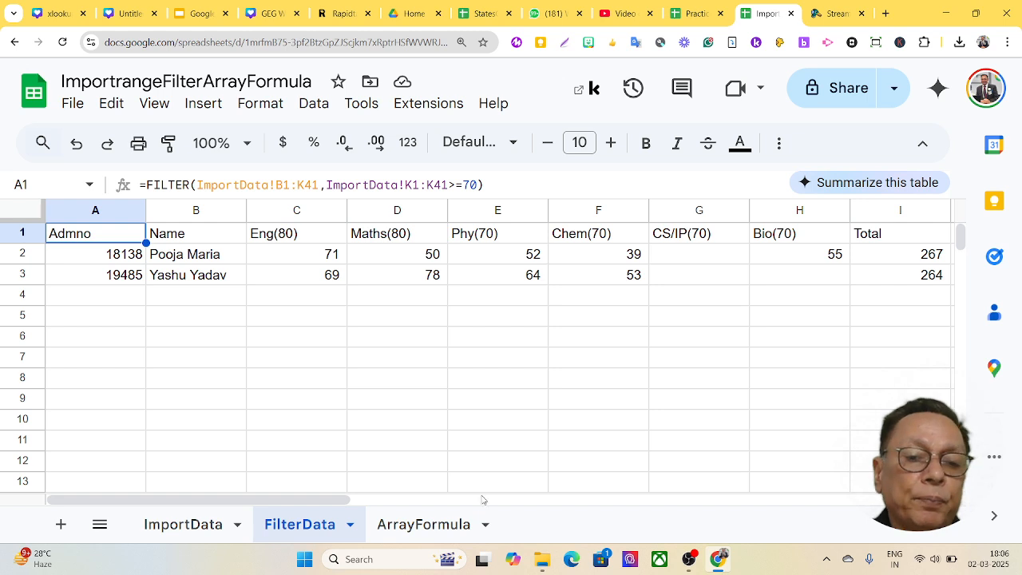
{"action": "left_click", "coordinate": [439, 526]}
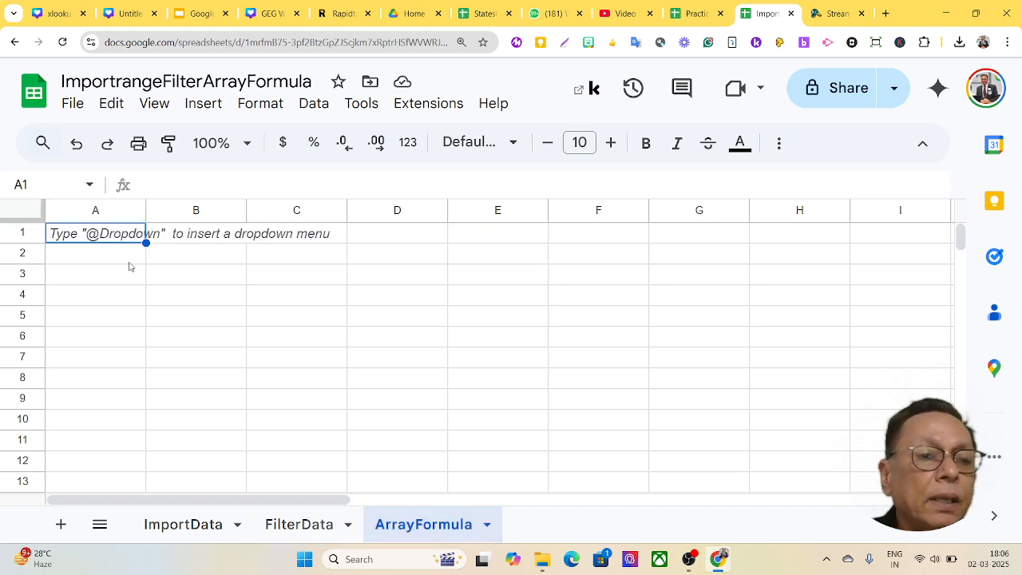
- Begin an =ArrayFormula( entry in cell A1, leaving its argument placeholder to fill in
{"action": "left_click", "coordinate": [112, 237]}
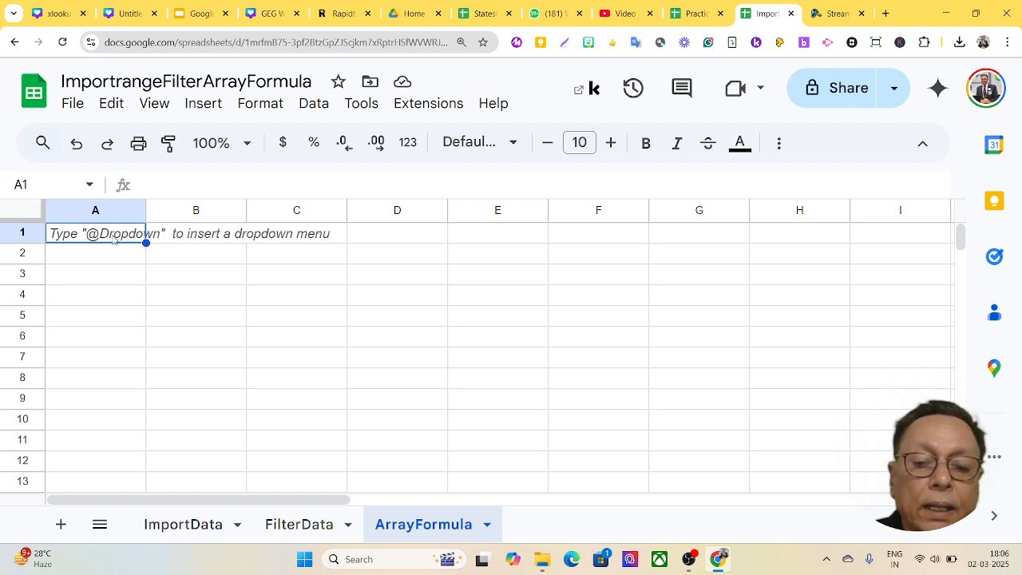
{"action": "type", "text": "="}
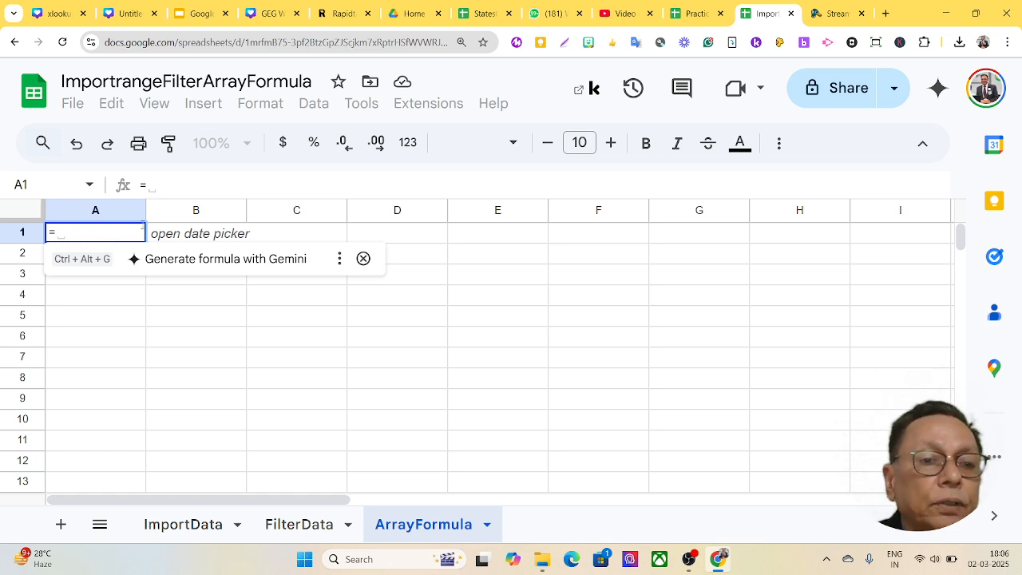
{"action": "left_click", "coordinate": [166, 183]}
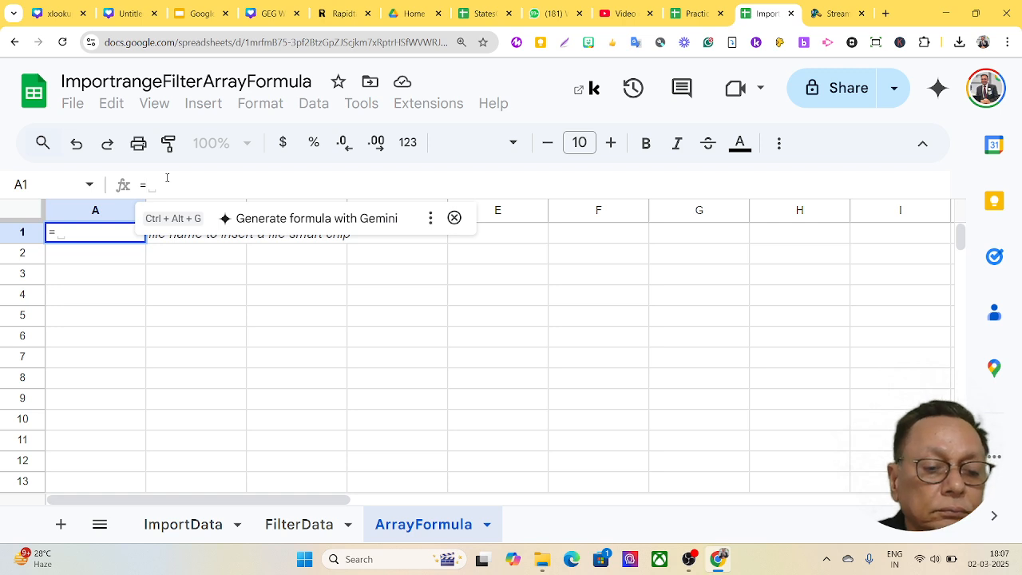
{"action": "type", "text": "a"}
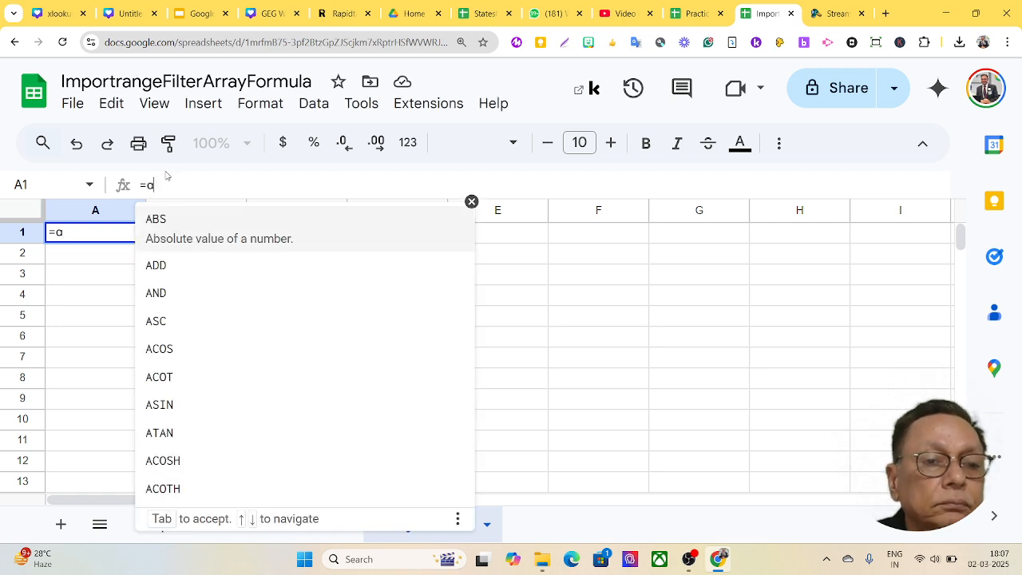
{"action": "key", "text": "ctrl+shift+Return"}
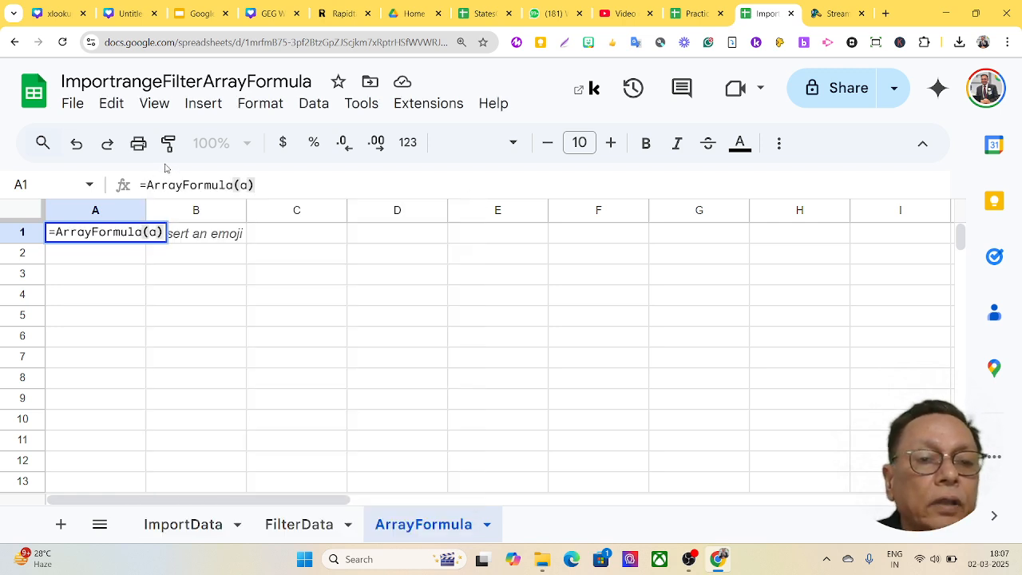
{"action": "double_click", "coordinate": [244, 185]}
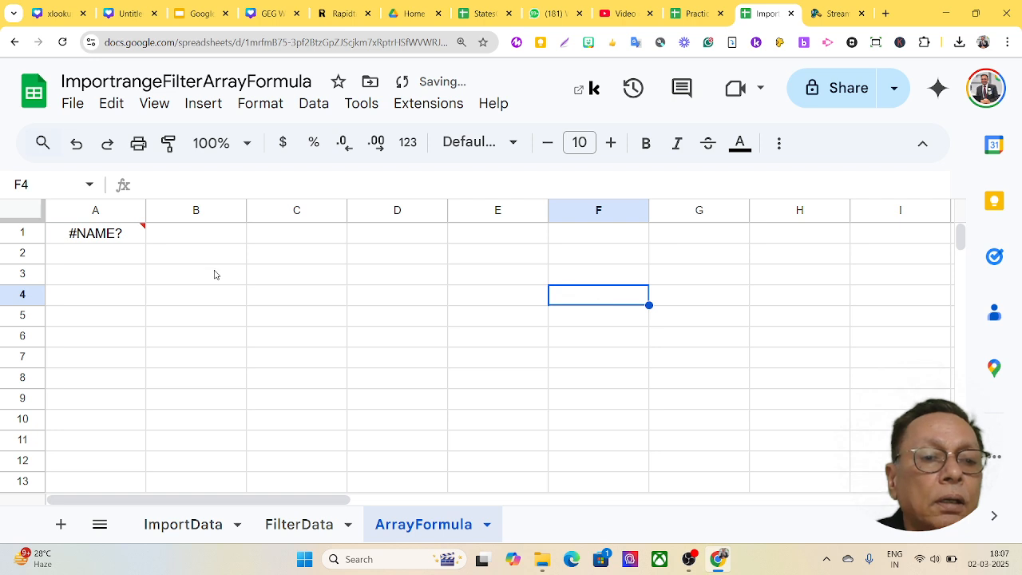
{"action": "left_click", "coordinate": [120, 238]}
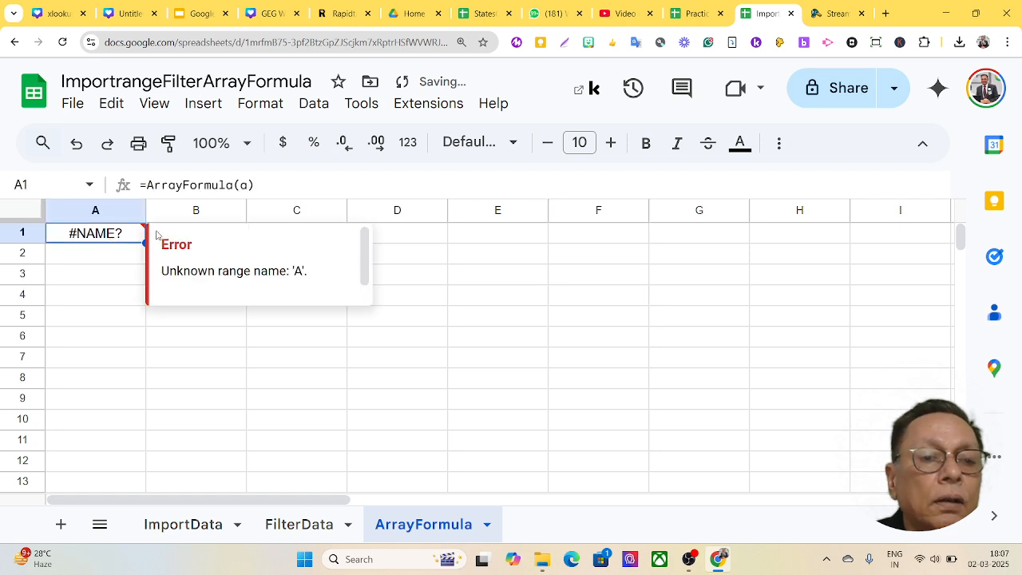
{"action": "left_click", "coordinate": [245, 186]}
- Complete the formula as =ArrayFormula(ImportData!A1:K41) to mirror the full marks table
{"action": "key", "text": "BackSpace"}
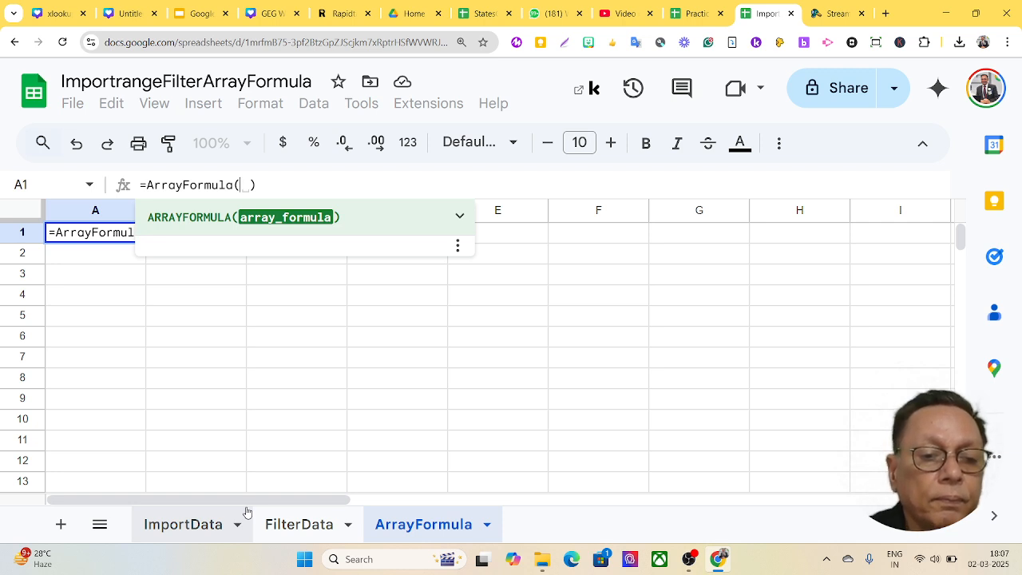
{"action": "left_click", "coordinate": [196, 524]}
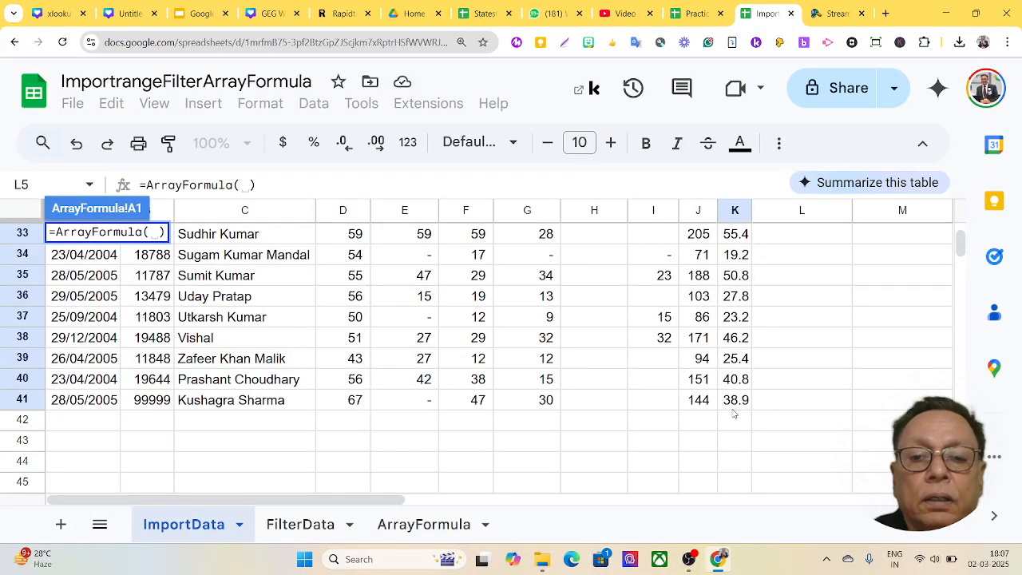
{"action": "left_click_drag", "start_coordinate": [736, 408], "coordinate": [94, 185]}
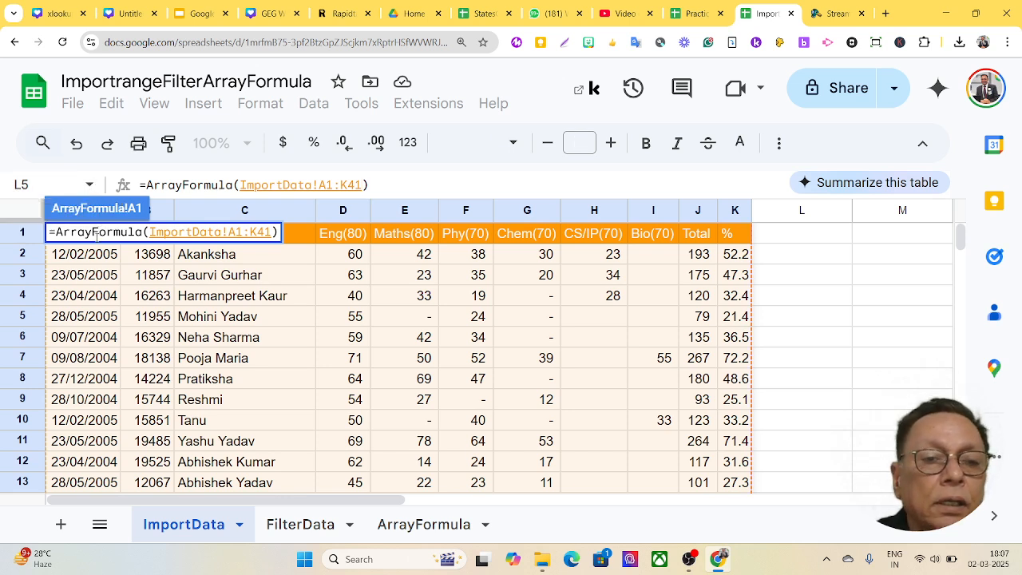
{"action": "key", "text": "Return"}
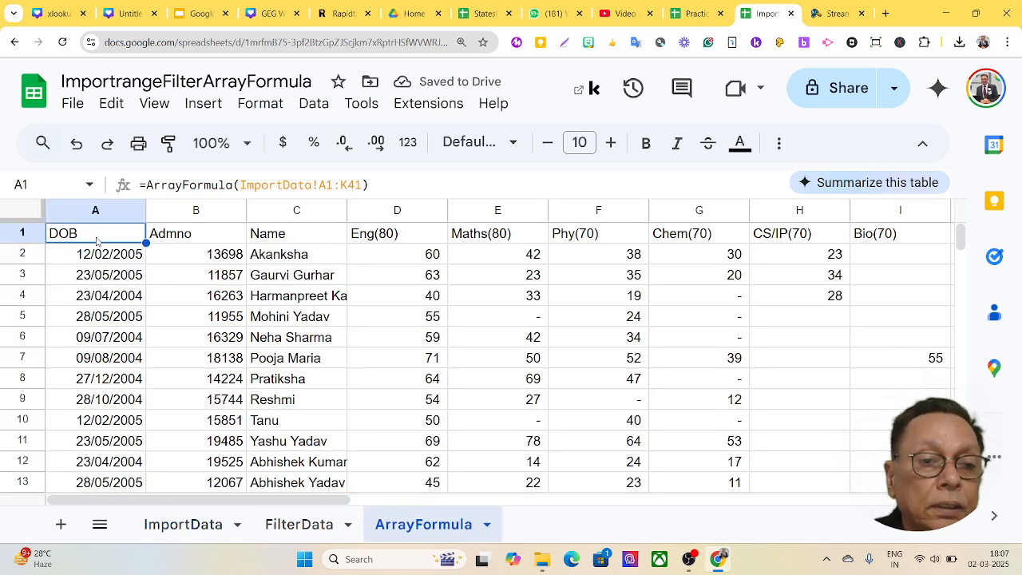
- Auto-fit every column on the ArrayFormula sheet to its contents
{"action": "left_click", "coordinate": [32, 210]}
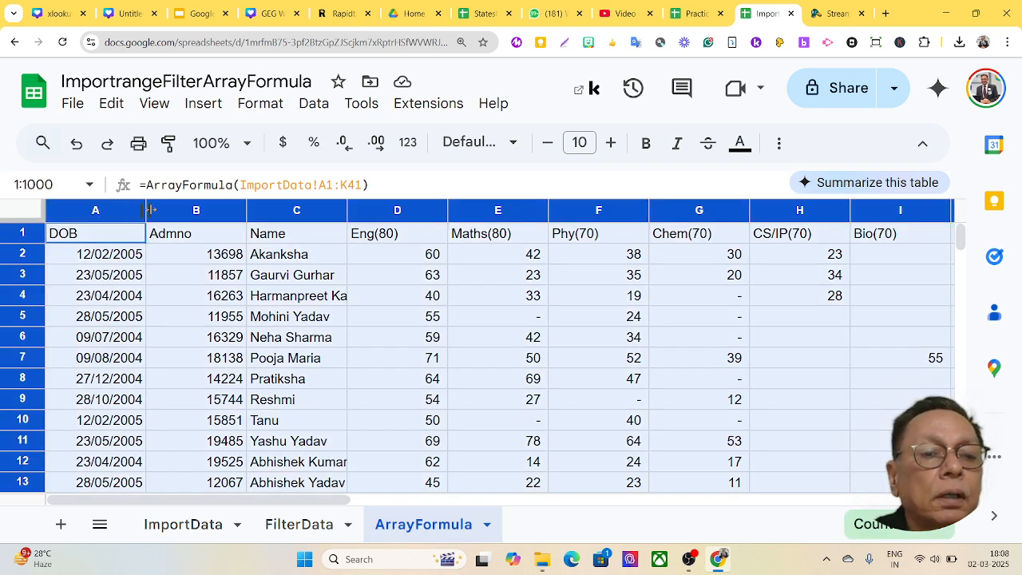
{"action": "double_click", "coordinate": [145, 210]}
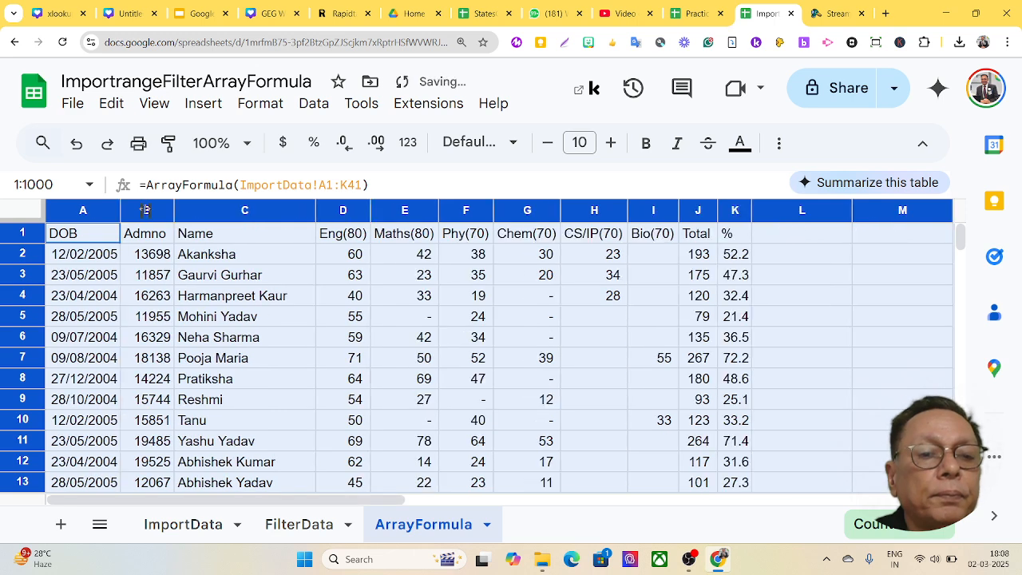
{"action": "left_click", "coordinate": [838, 393]}
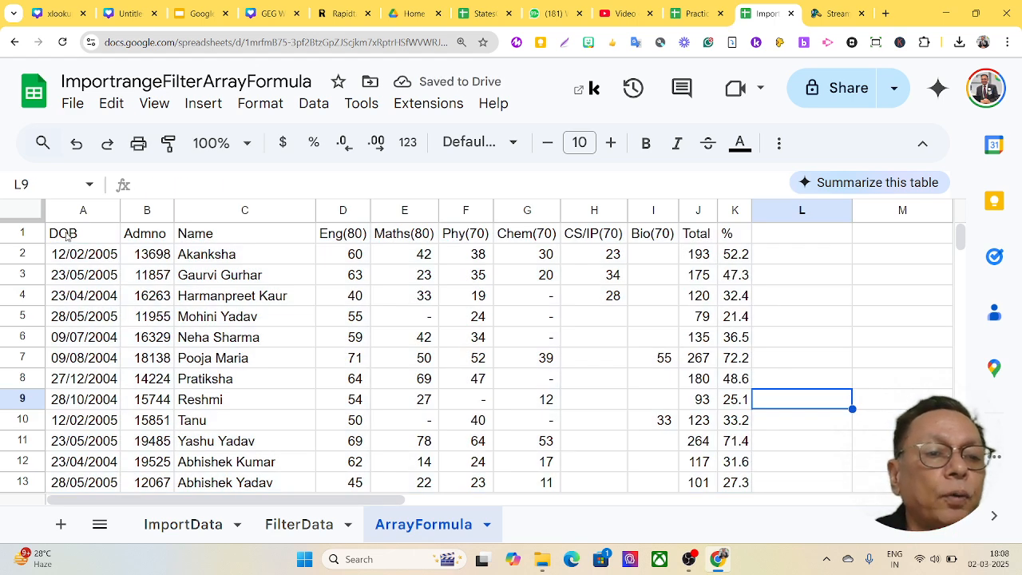
- Give header row A1:K1 an orange fill with white text
{"action": "left_click_drag", "start_coordinate": [68, 234], "coordinate": [733, 235]}
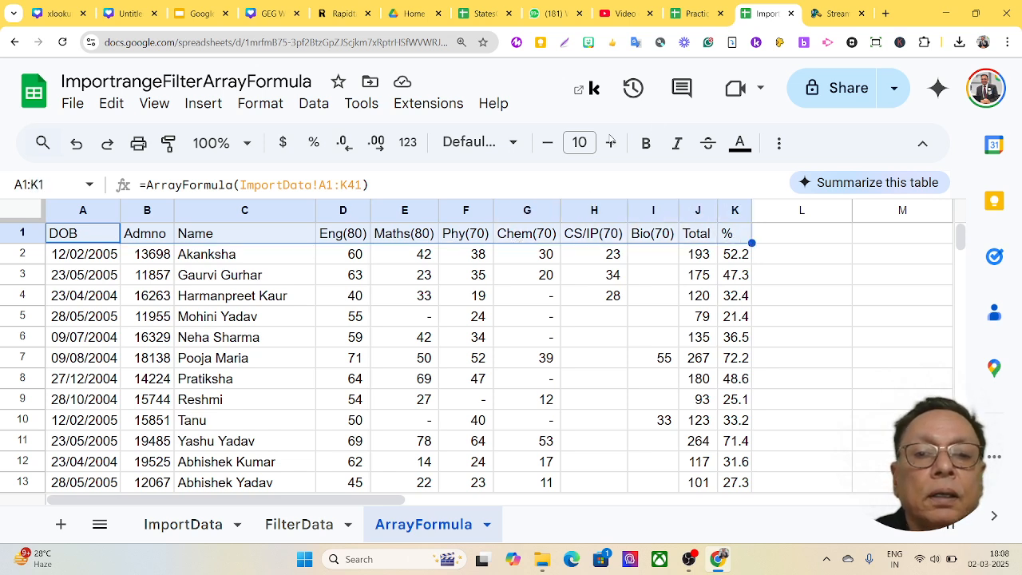
{"action": "left_click", "coordinate": [779, 144]}
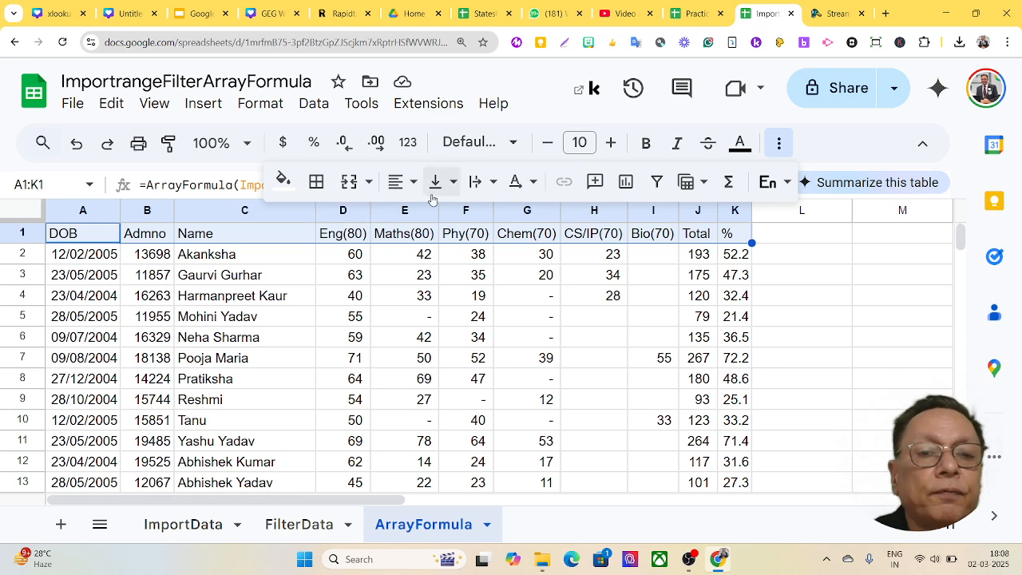
{"action": "left_click", "coordinate": [283, 180]}
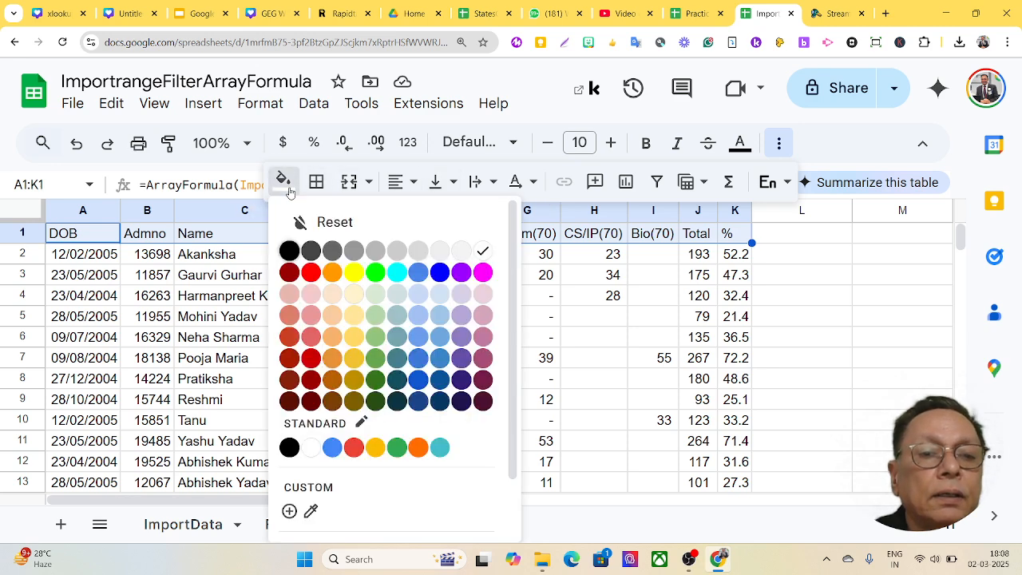
{"action": "left_click", "coordinate": [332, 272]}
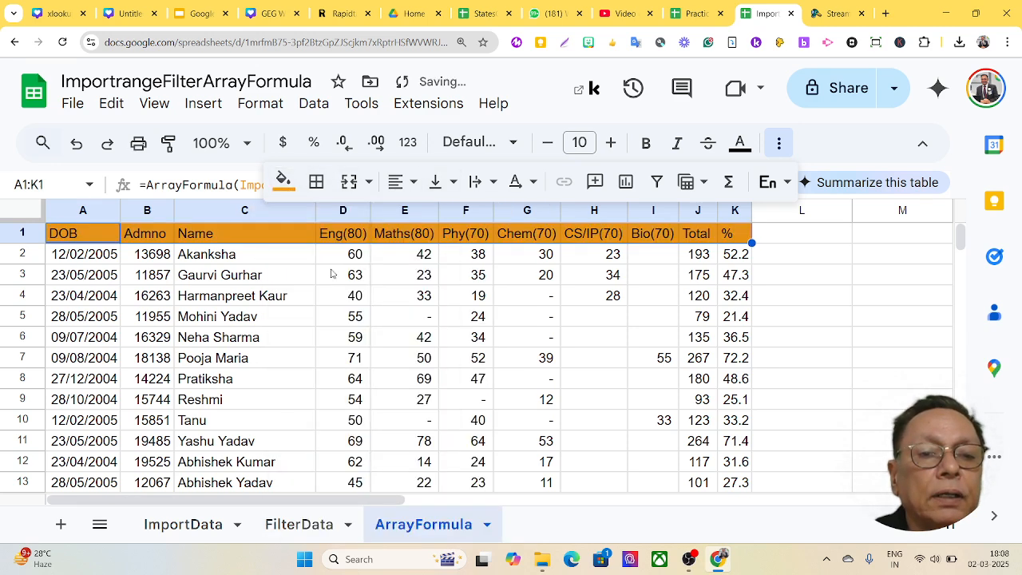
{"action": "left_click", "coordinate": [741, 144]}
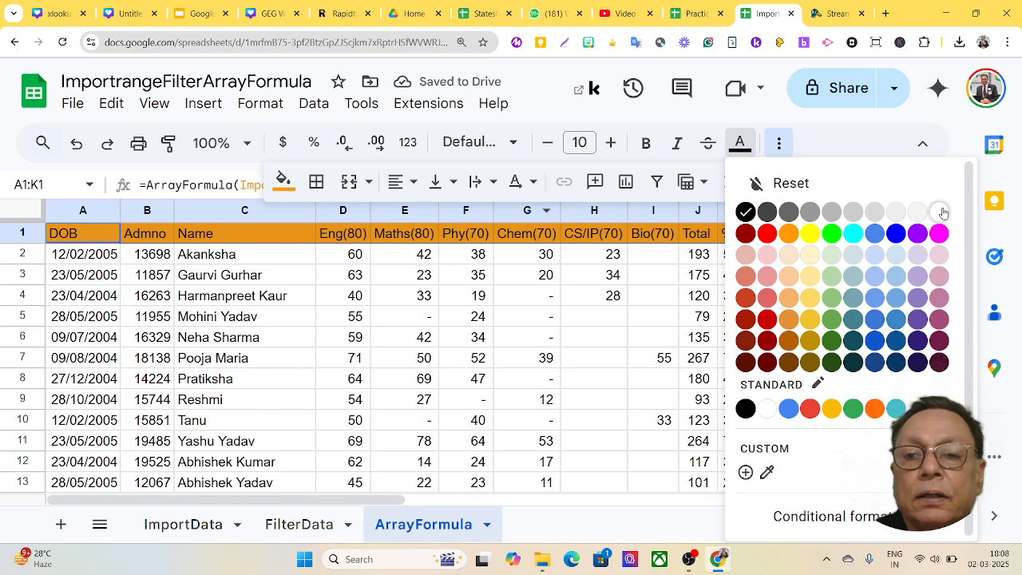
{"action": "left_click", "coordinate": [940, 211]}
{"action": "left_click", "coordinate": [833, 315]}
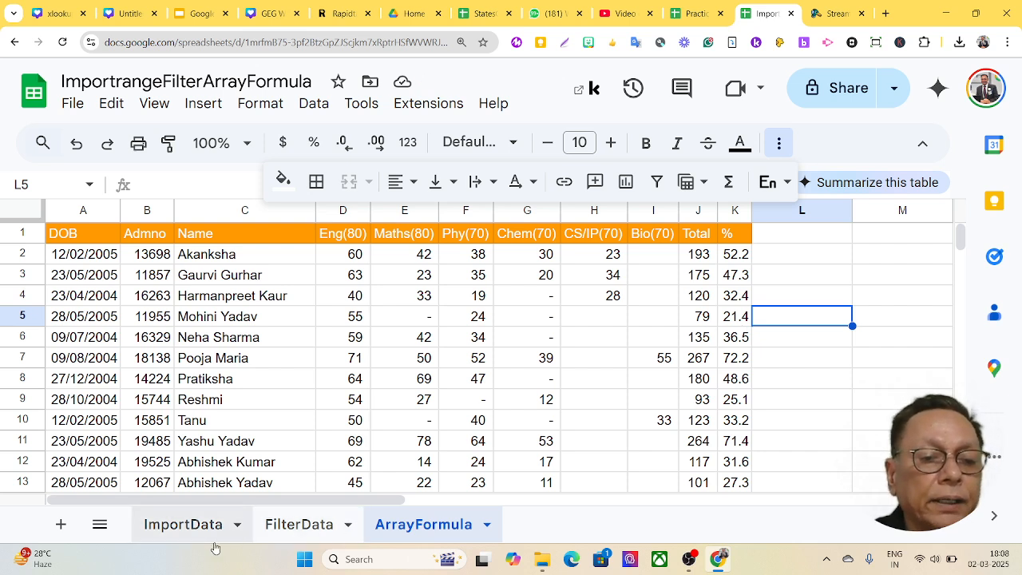
{"action": "left_click", "coordinate": [181, 527]}
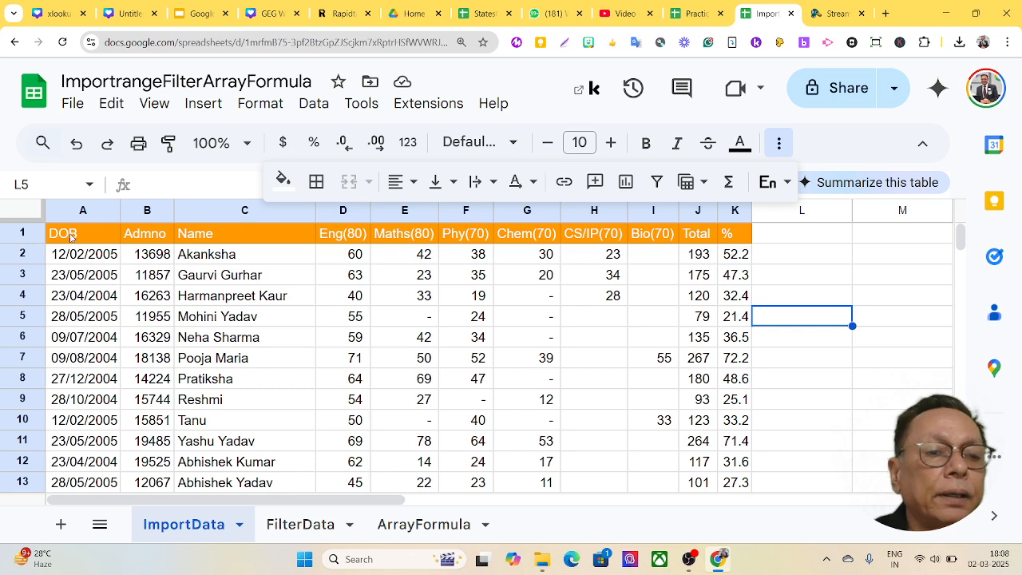
{"action": "left_click", "coordinate": [71, 236]}
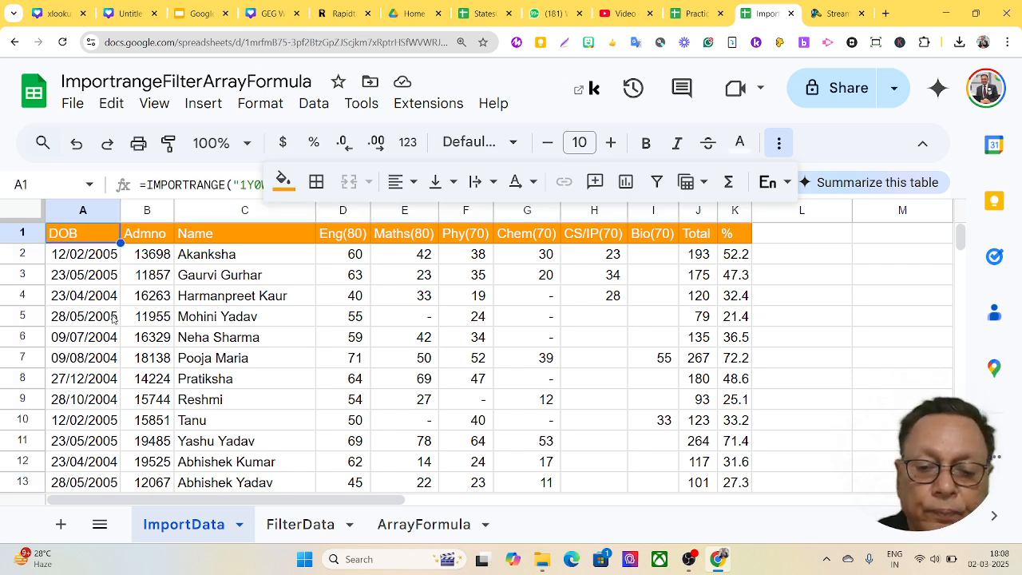
{"action": "key", "text": "ctrl+minus"}
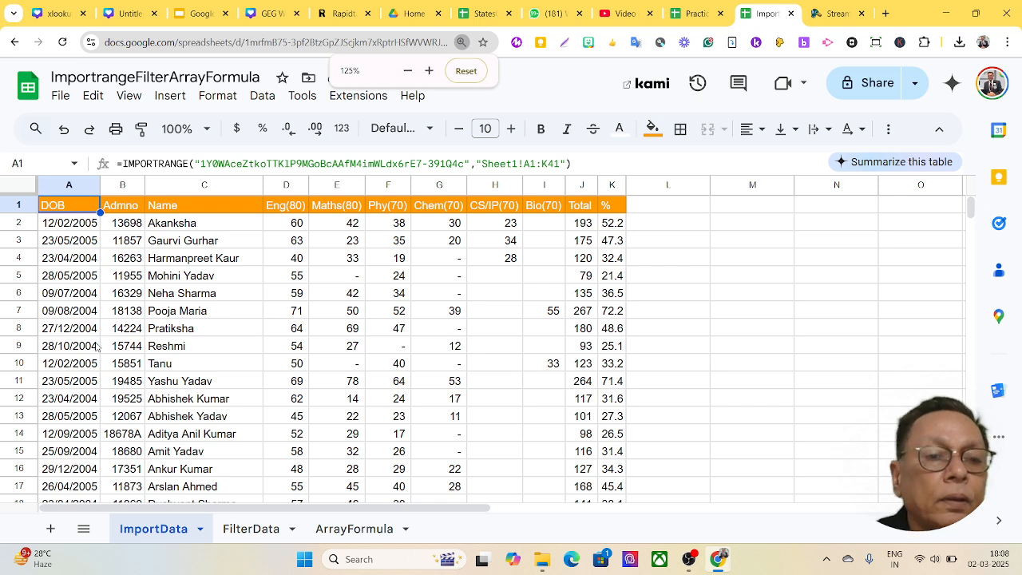
{"action": "left_click", "coordinate": [238, 528]}
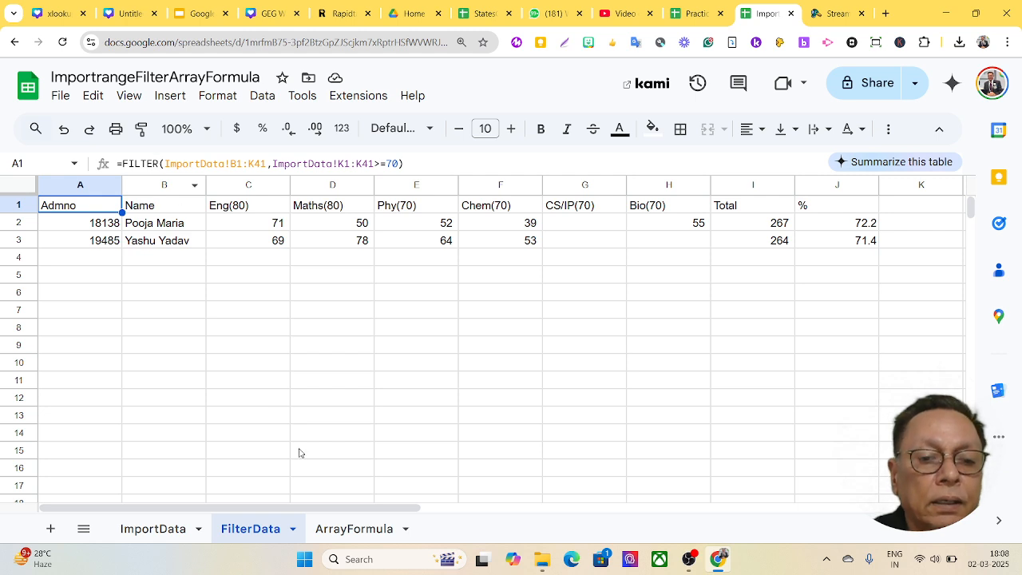
{"action": "left_click", "coordinate": [344, 532]}
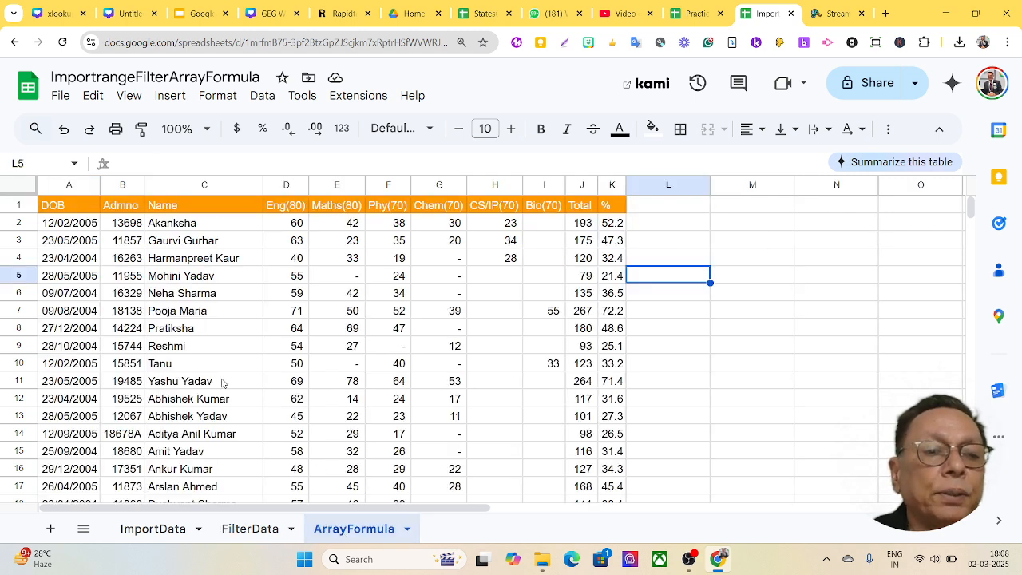
{"action": "left_click", "coordinate": [72, 207]}
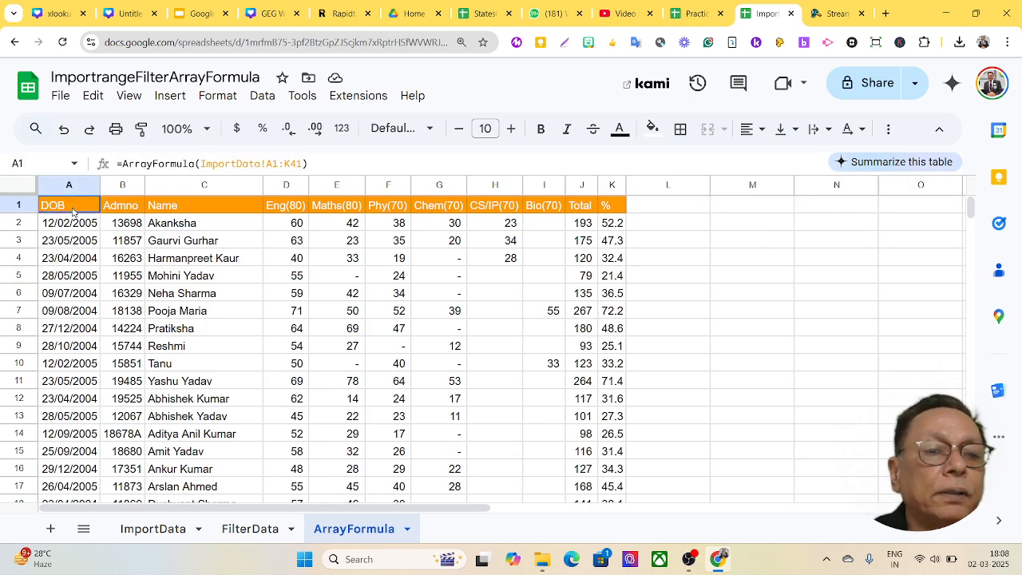